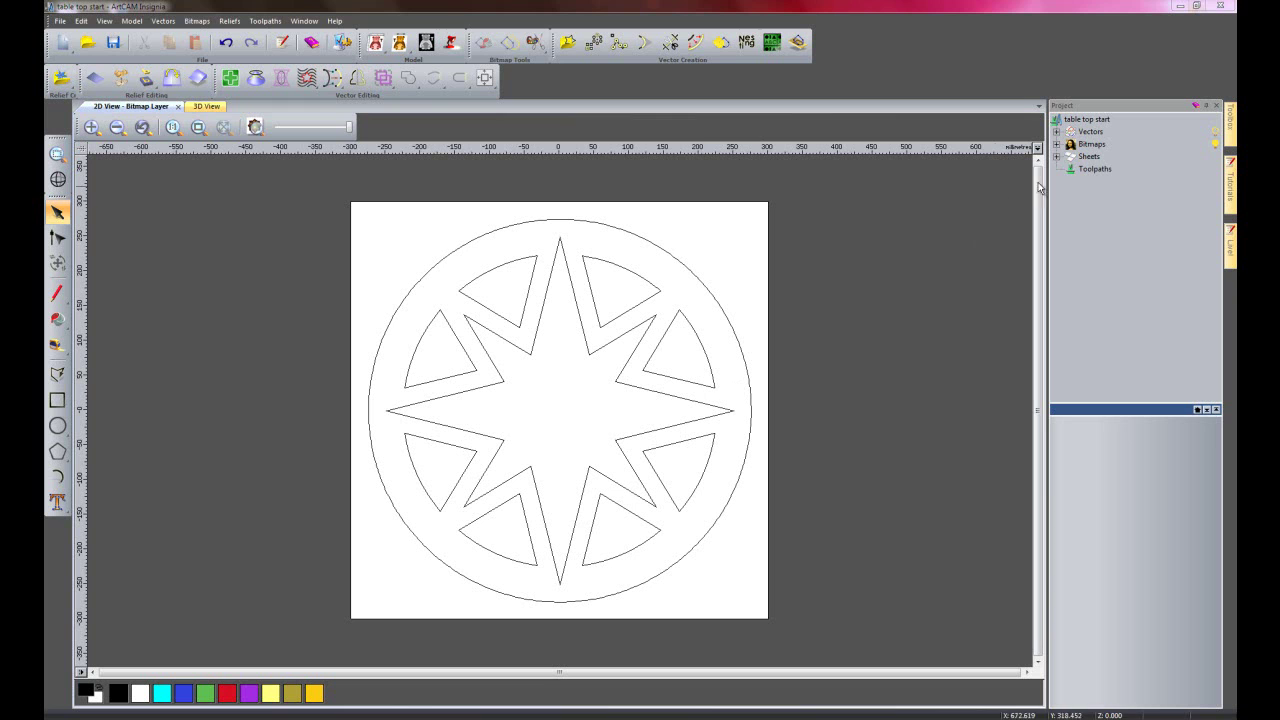
# Step: Start a Female Inlay Pocket toolpath and set its finish depth to 13
pyautogui.click(1093, 169)
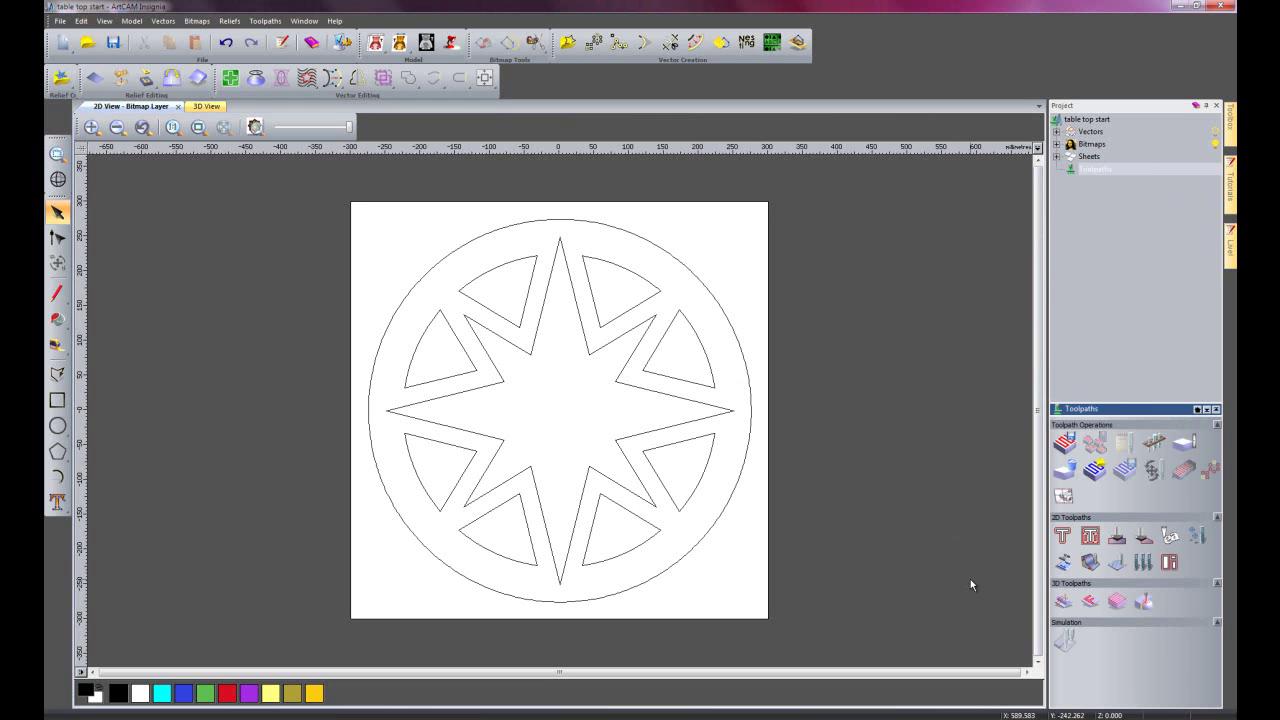
pyautogui.click(1064, 567)
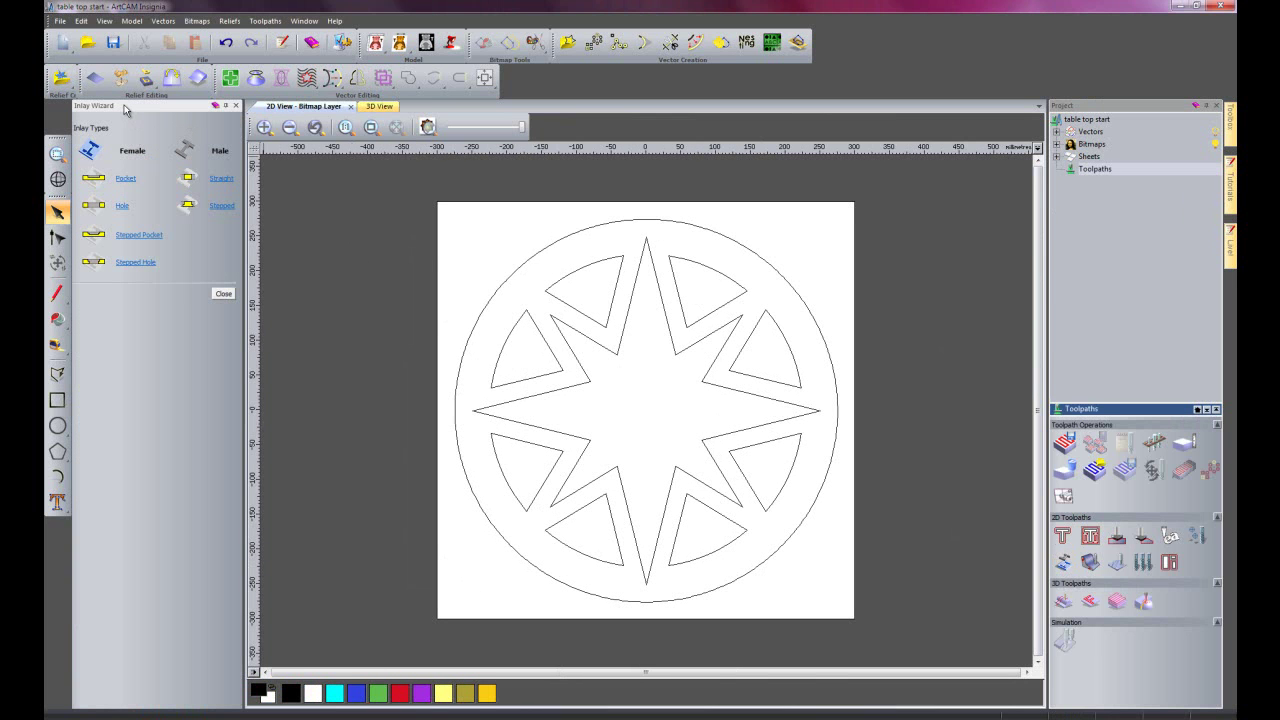
pyautogui.click(124, 179)
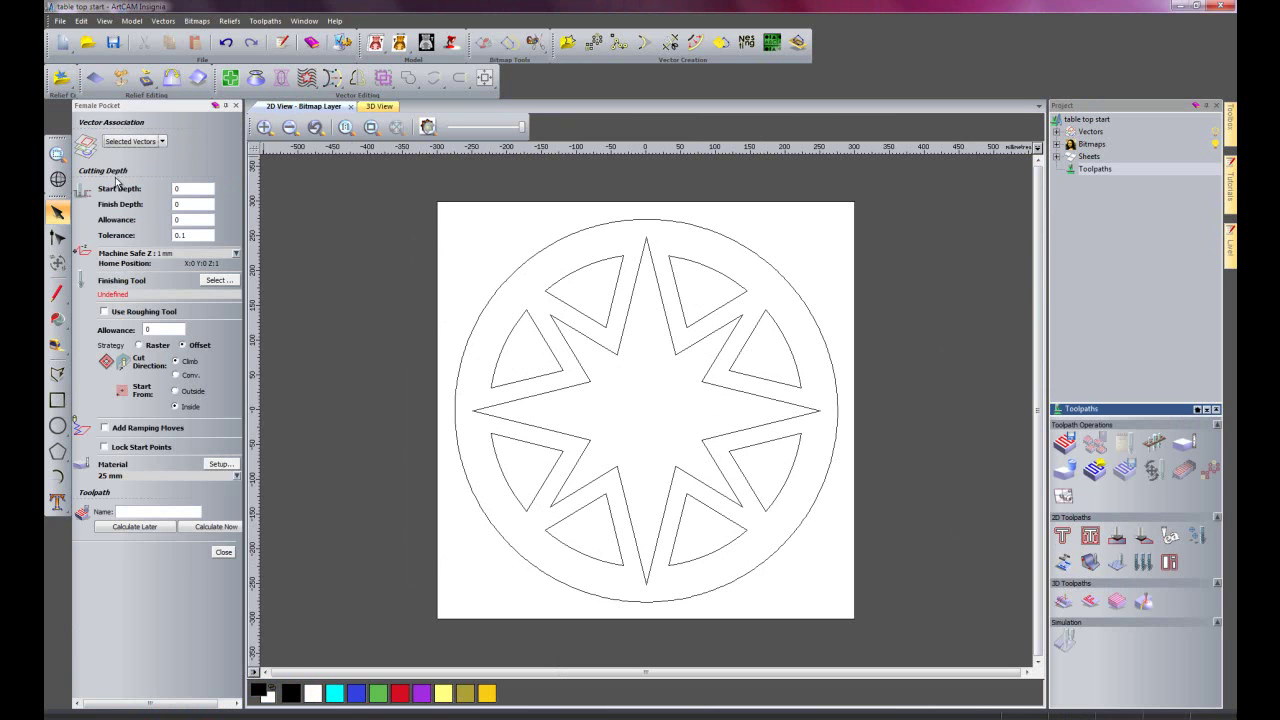
pyautogui.doubleClick(211, 205)
# Step: Choose End Mill 6 mm as the finishing tool
pyautogui.click(218, 280)
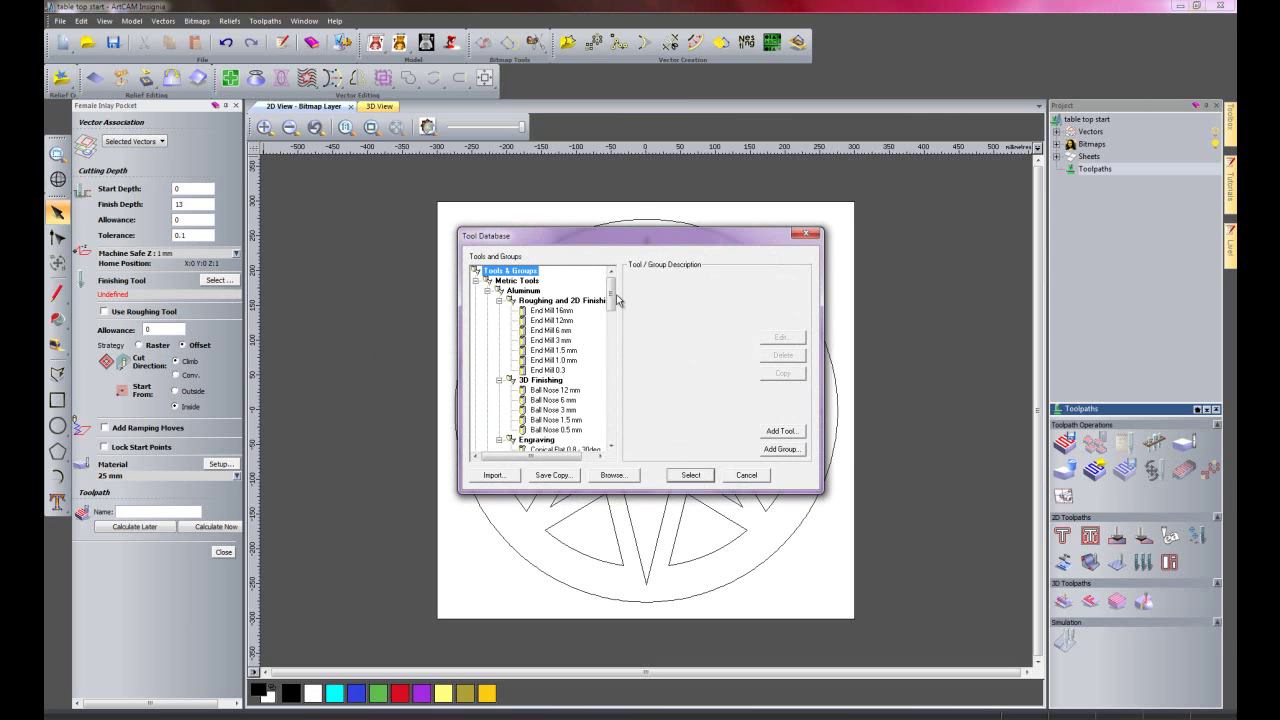
pyautogui.moveTo(611, 296); pyautogui.dragTo(609, 360)
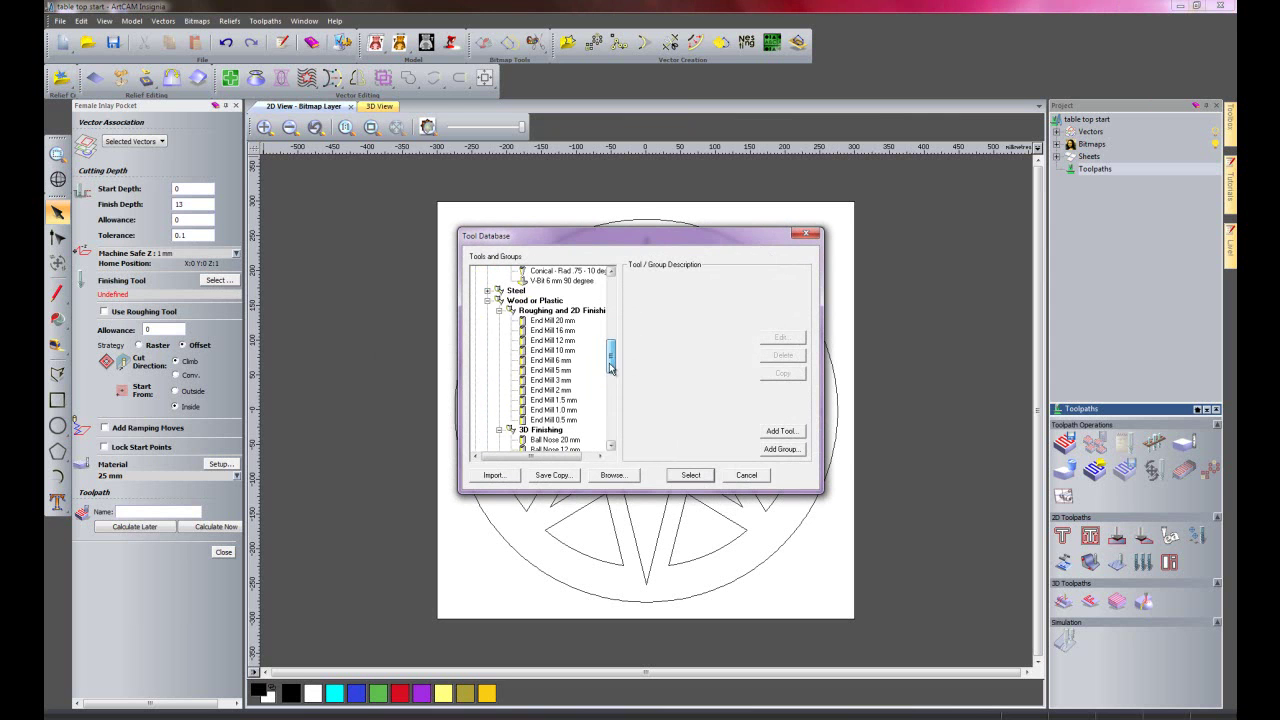
pyautogui.click(553, 362)
pyautogui.click(694, 477)
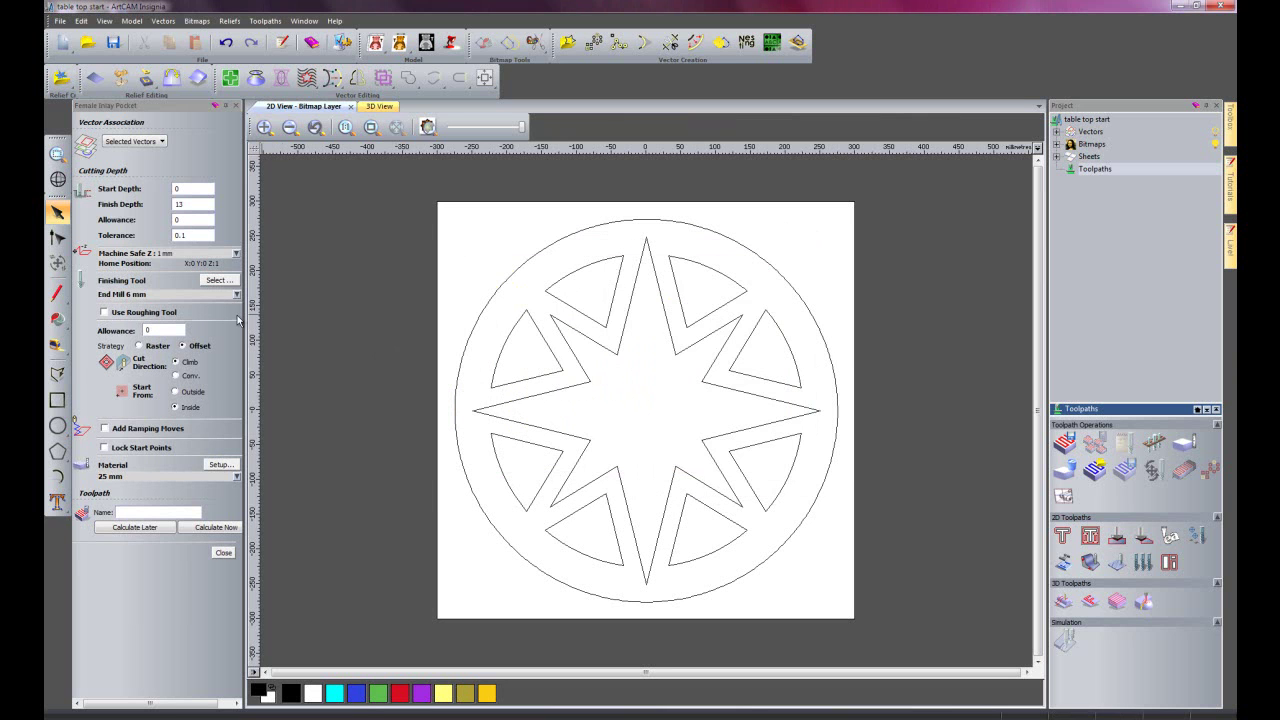
# Step: Enable the roughing pass and pick End Mill 16 mm as the roughing tool
pyautogui.click(105, 312)
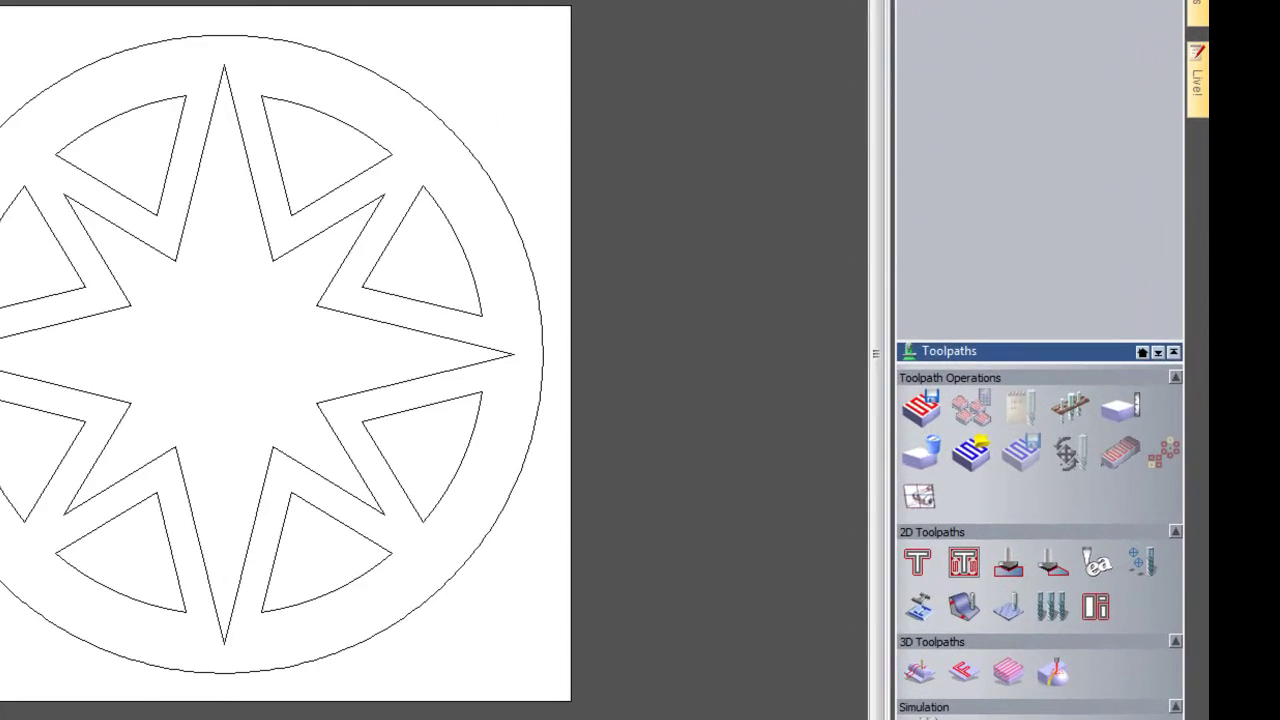
pyautogui.click(1087, 119)
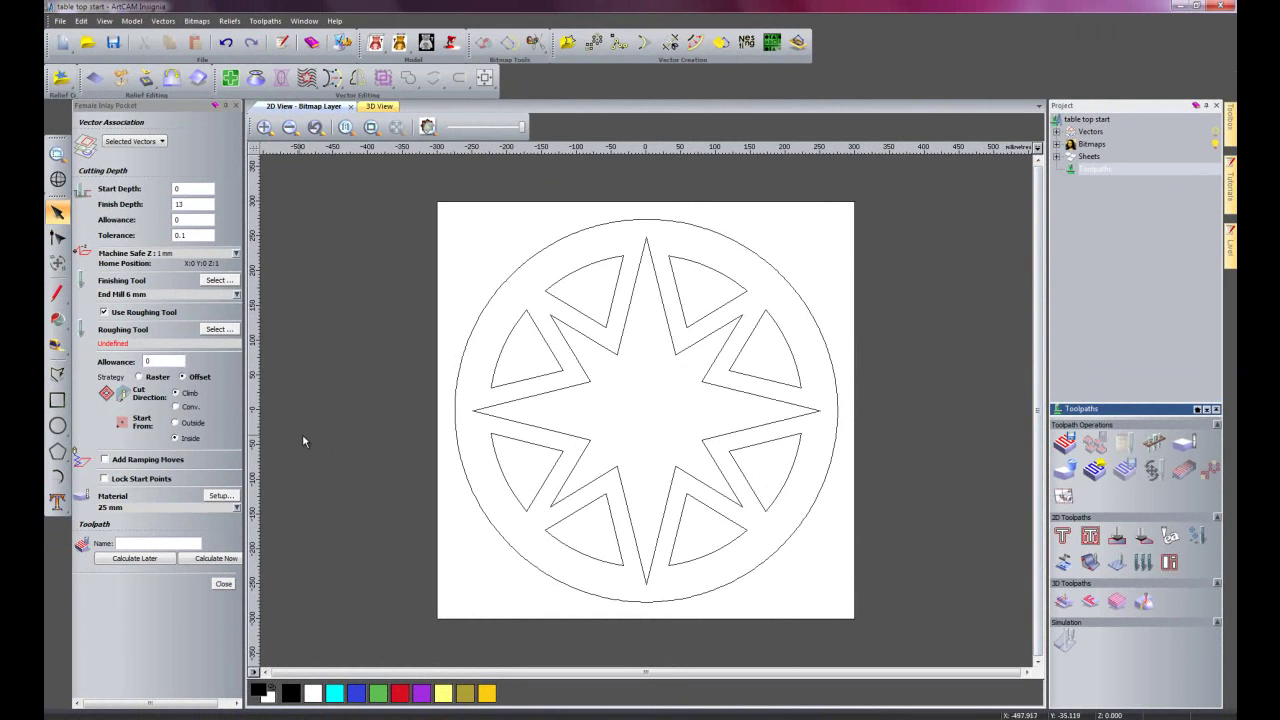
pyautogui.click(210, 330)
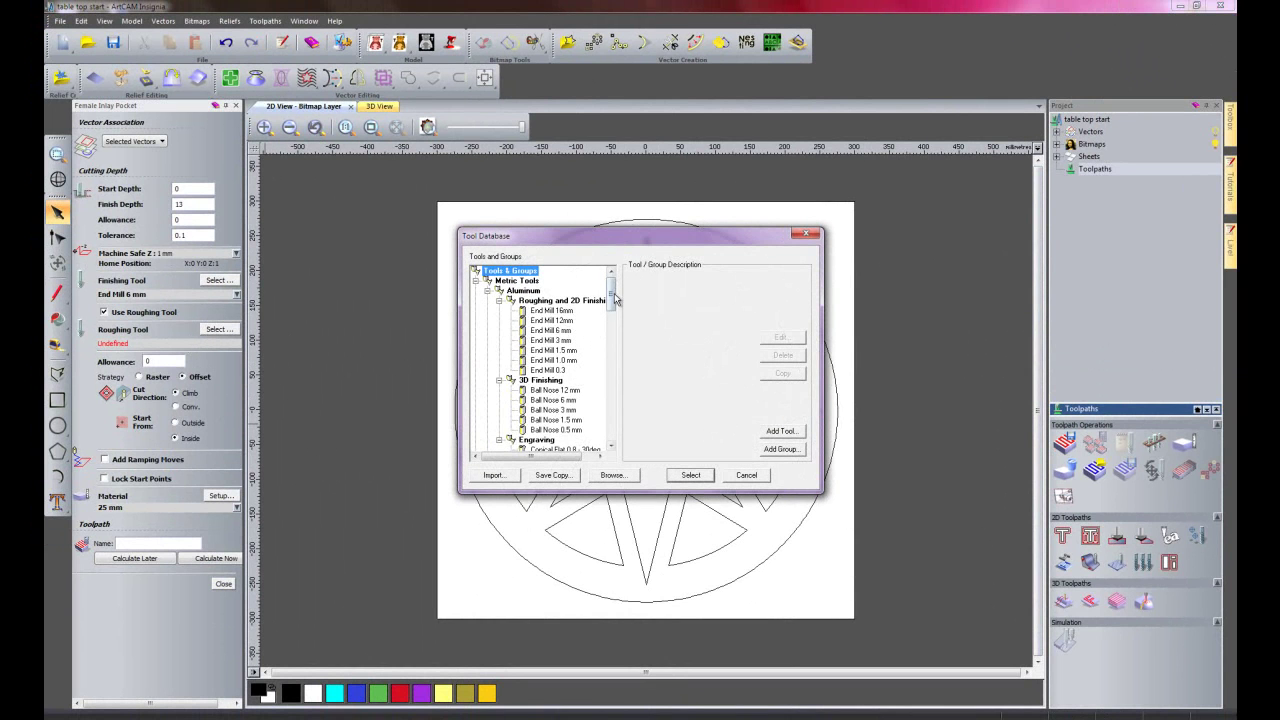
pyautogui.moveTo(611, 293); pyautogui.dragTo(606, 352)
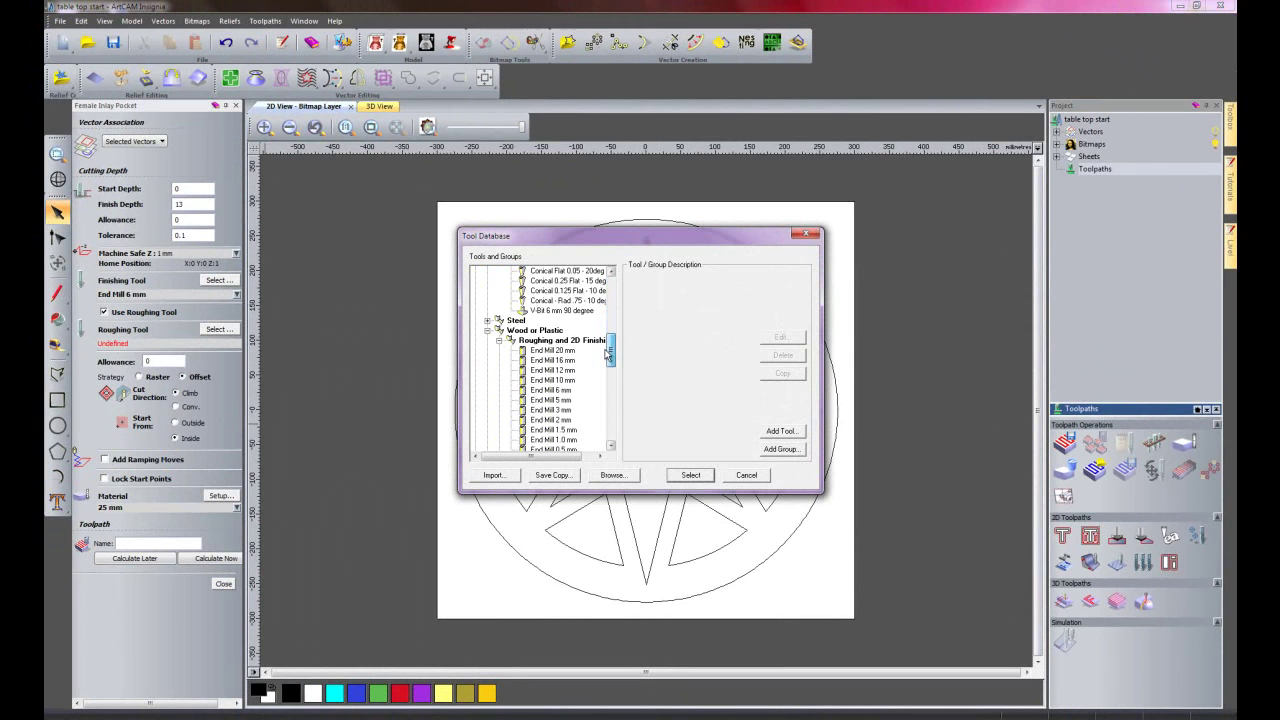
pyautogui.click(550, 361)
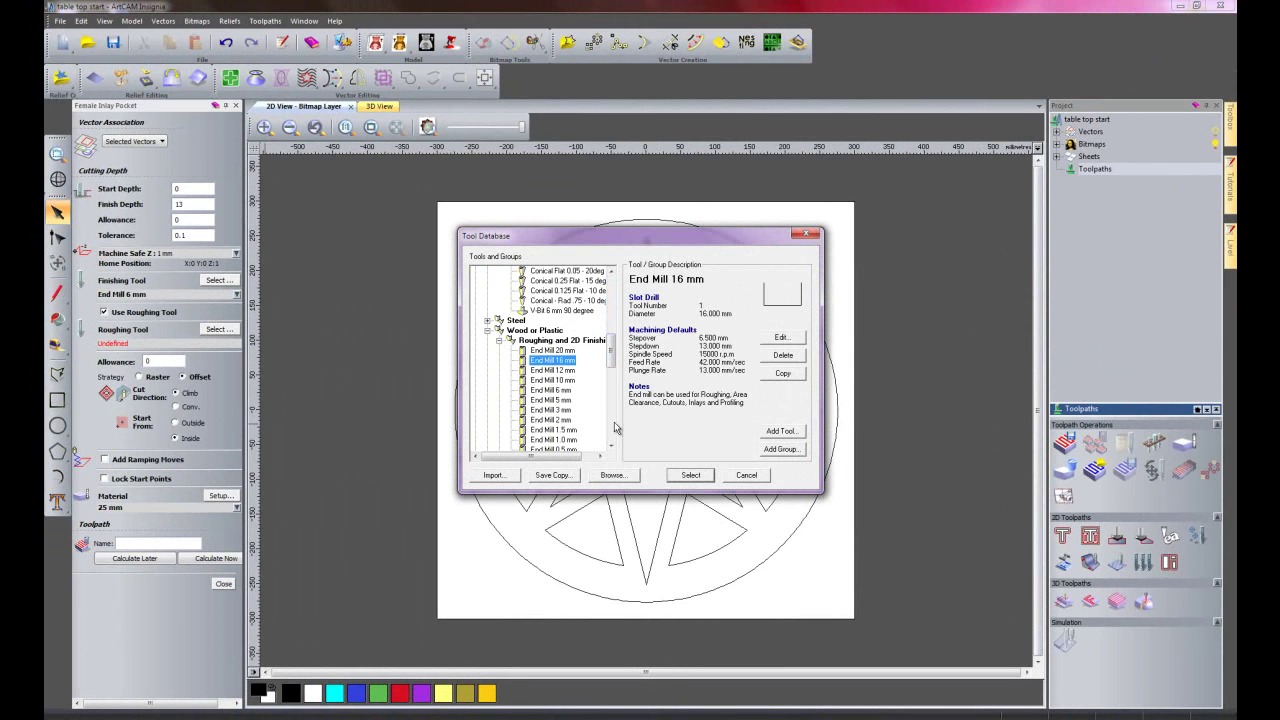
pyautogui.click(688, 475)
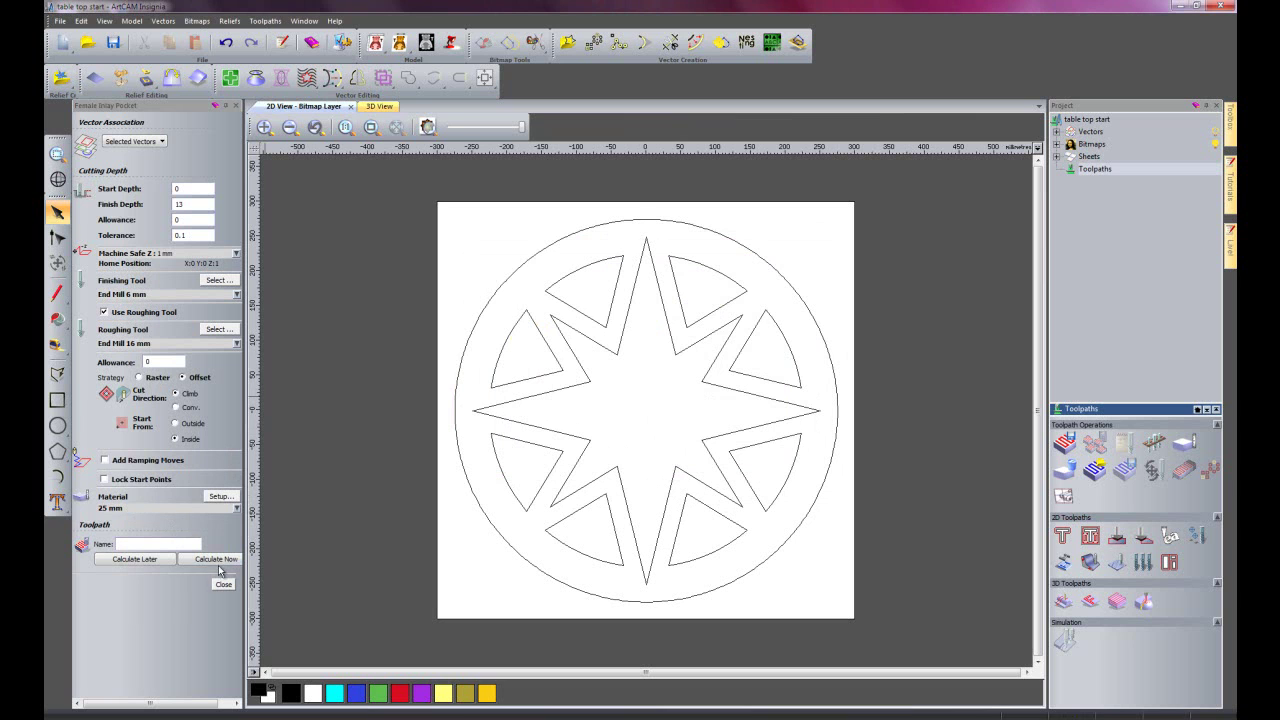
# Step: Calculate the inlay pocket on the selected star and triangle vectors, then close the panel
pyautogui.click(497, 455)
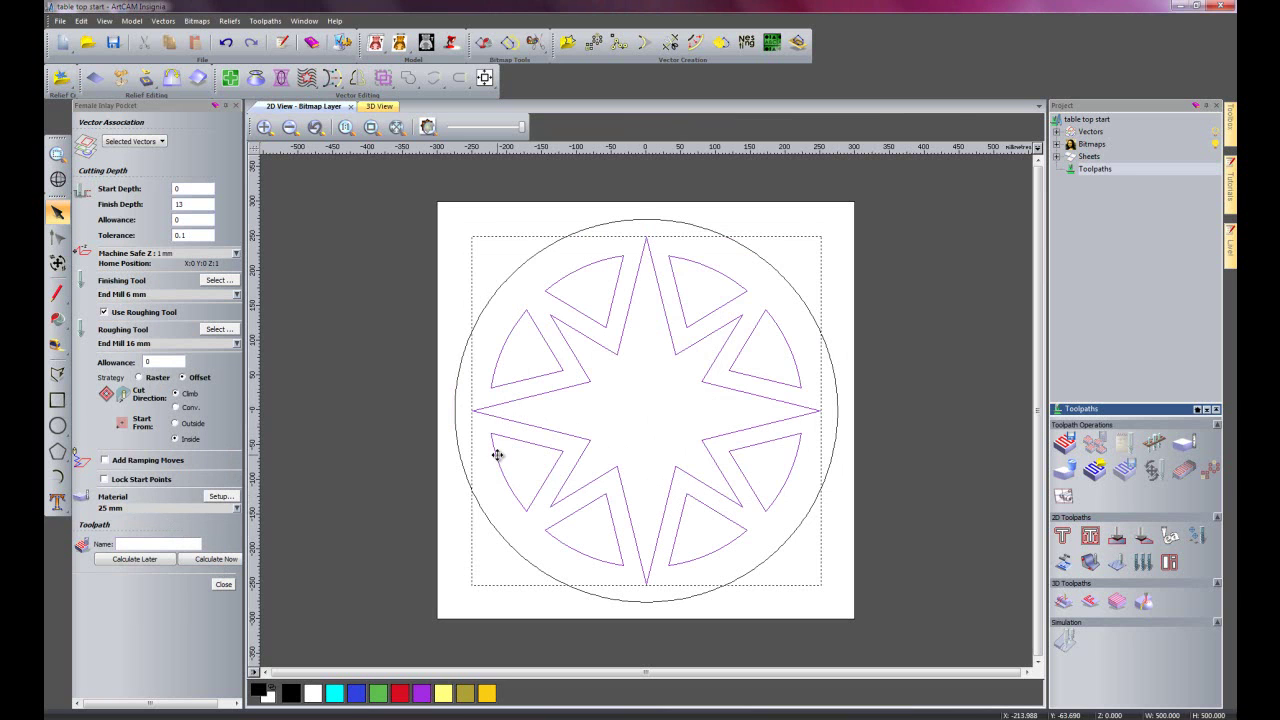
pyautogui.click(215, 560)
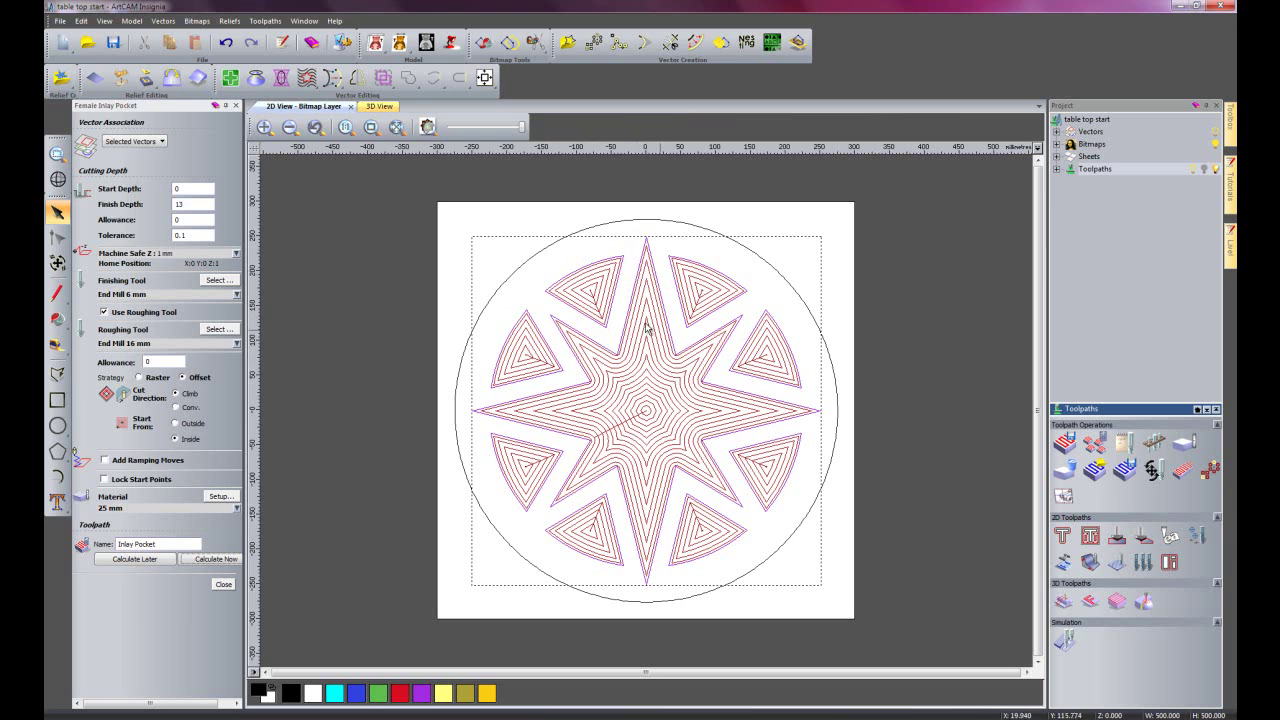
pyautogui.click(237, 105)
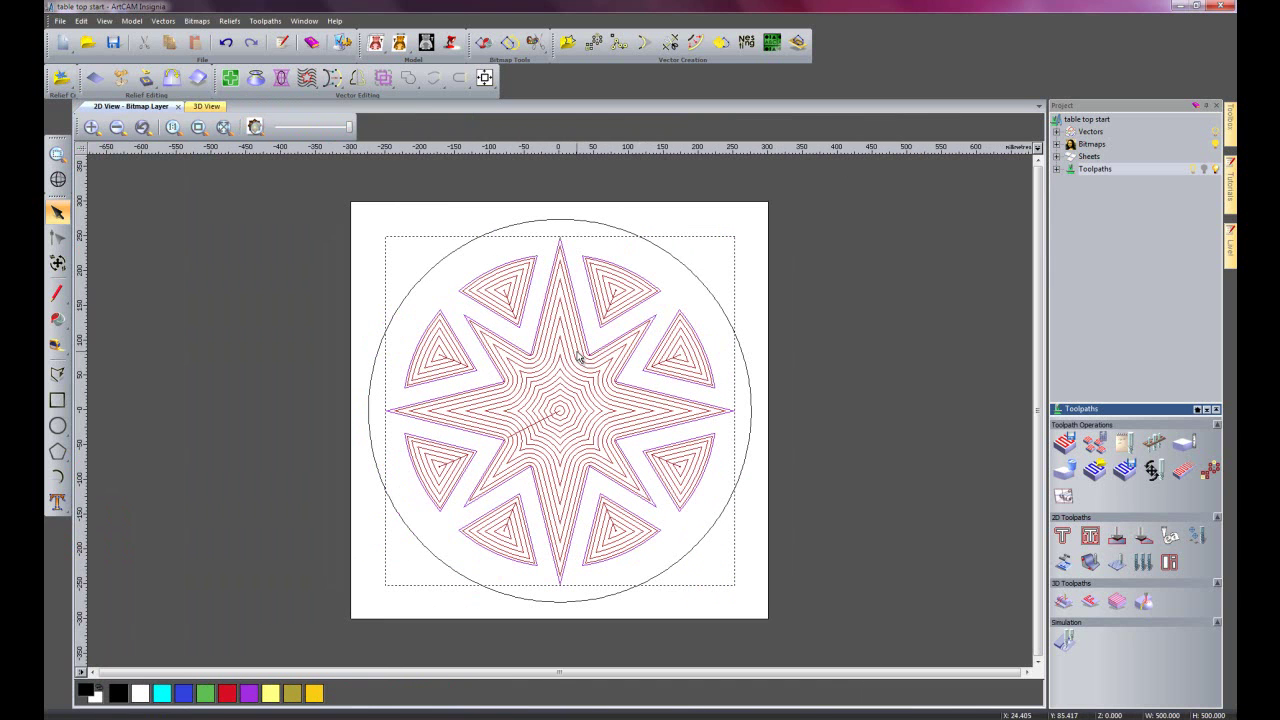
# Step: Deselect the vectors, simulate all toolpaths in 3D and inspect the star and triangle pockets
pyautogui.click(1097, 218)
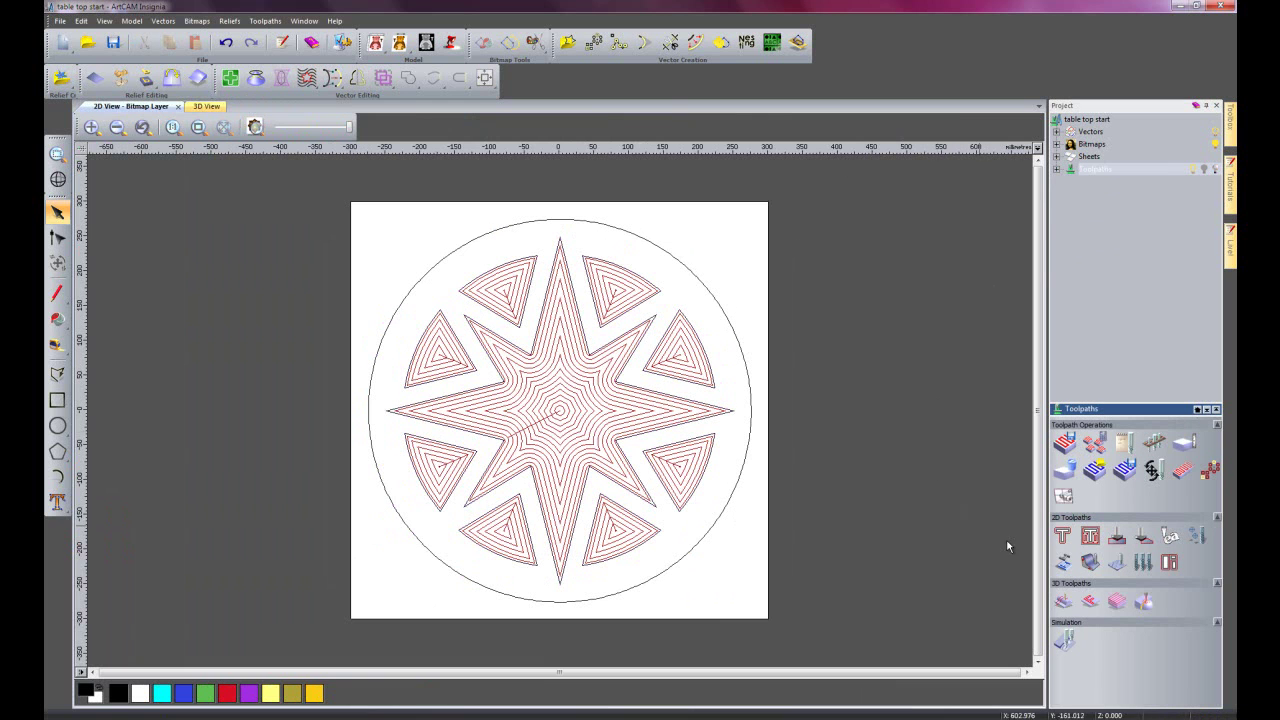
pyautogui.click(1060, 640)
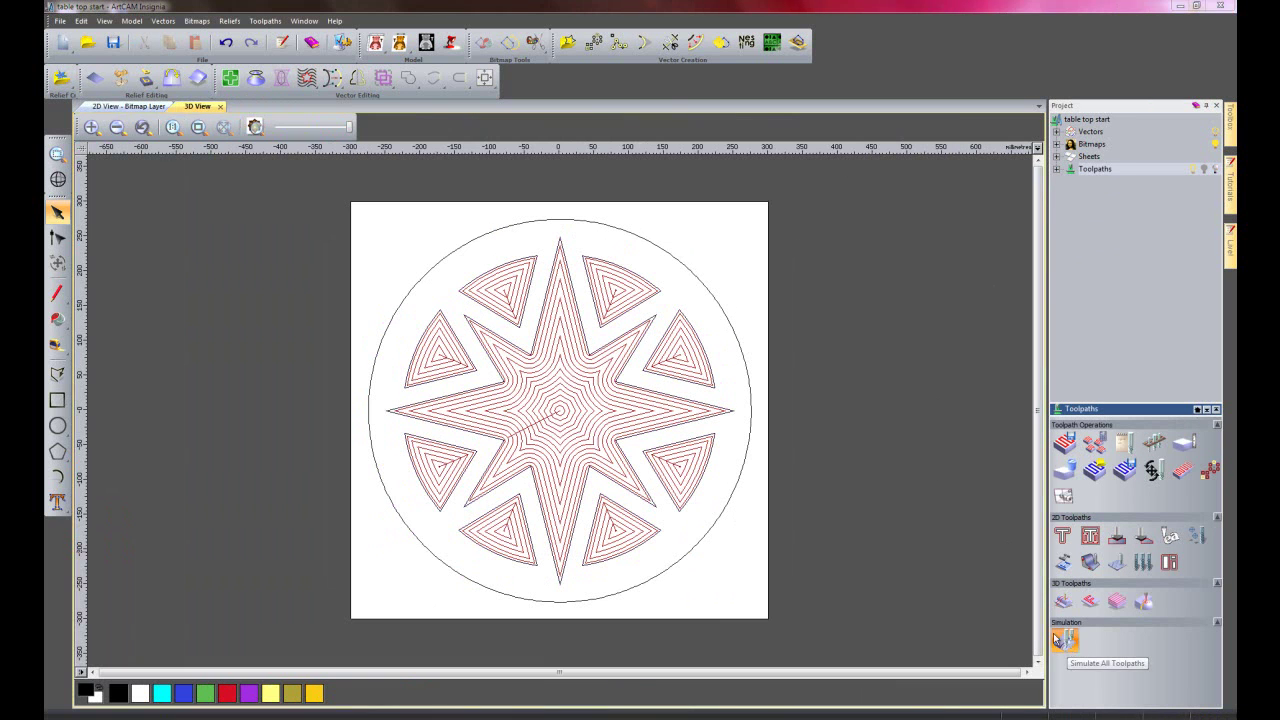
pyautogui.click(628, 465)
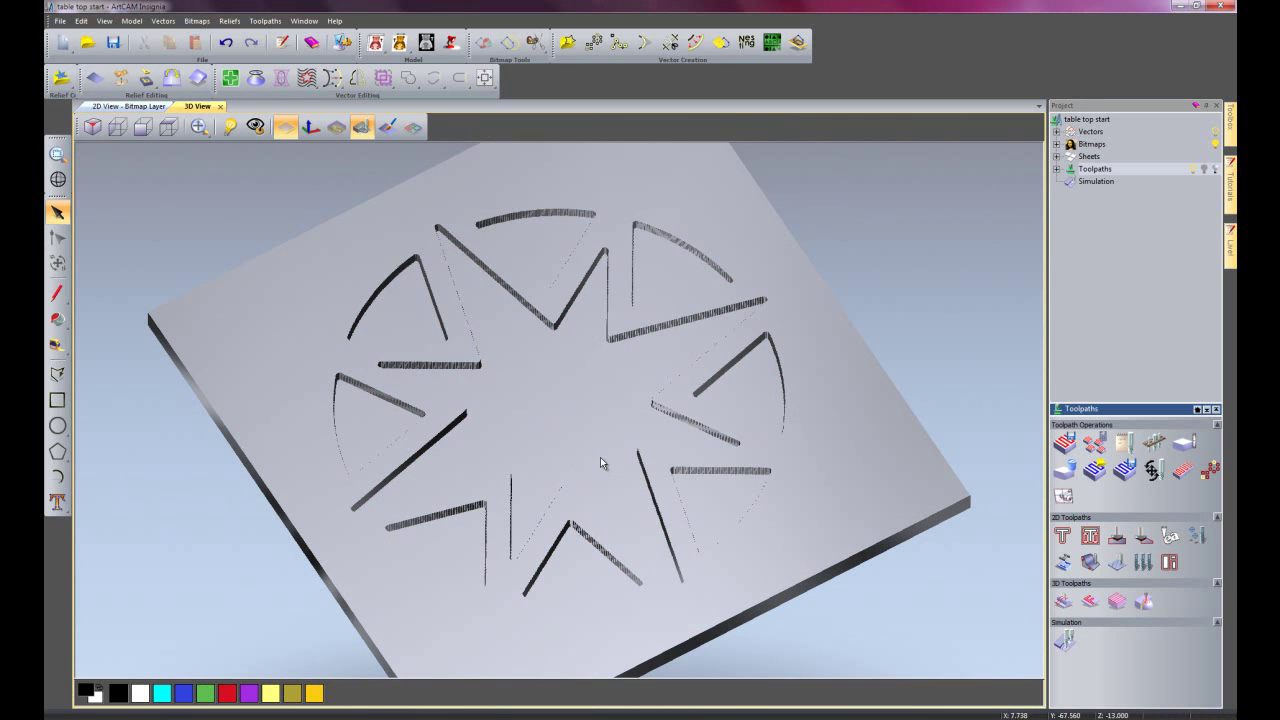
pyautogui.moveTo(599, 446)
pyautogui.mouseDown()
pyautogui.moveTo(596, 371)
pyautogui.moveTo(574, 449)
pyautogui.moveTo(577, 500)
pyautogui.moveTo(594, 403)
pyautogui.moveTo(597, 425)
pyautogui.mouseUp()
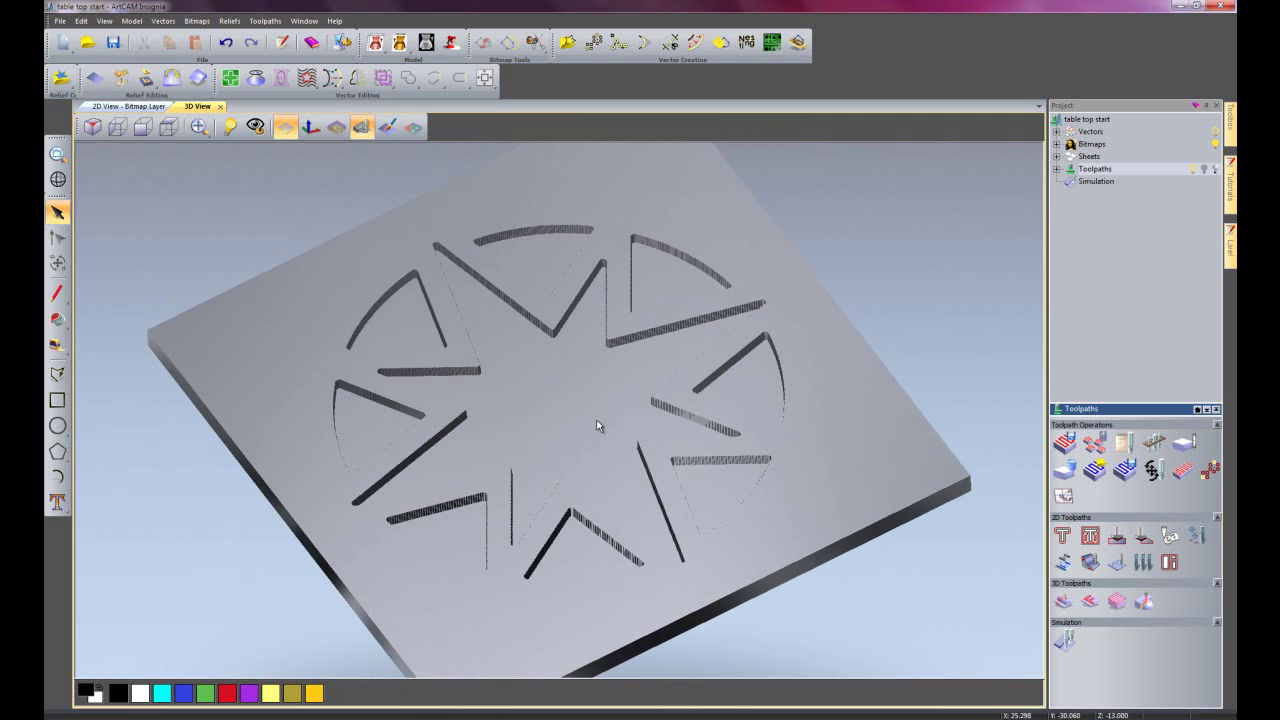
pyautogui.moveTo(603, 482); pyautogui.dragTo(600, 552)
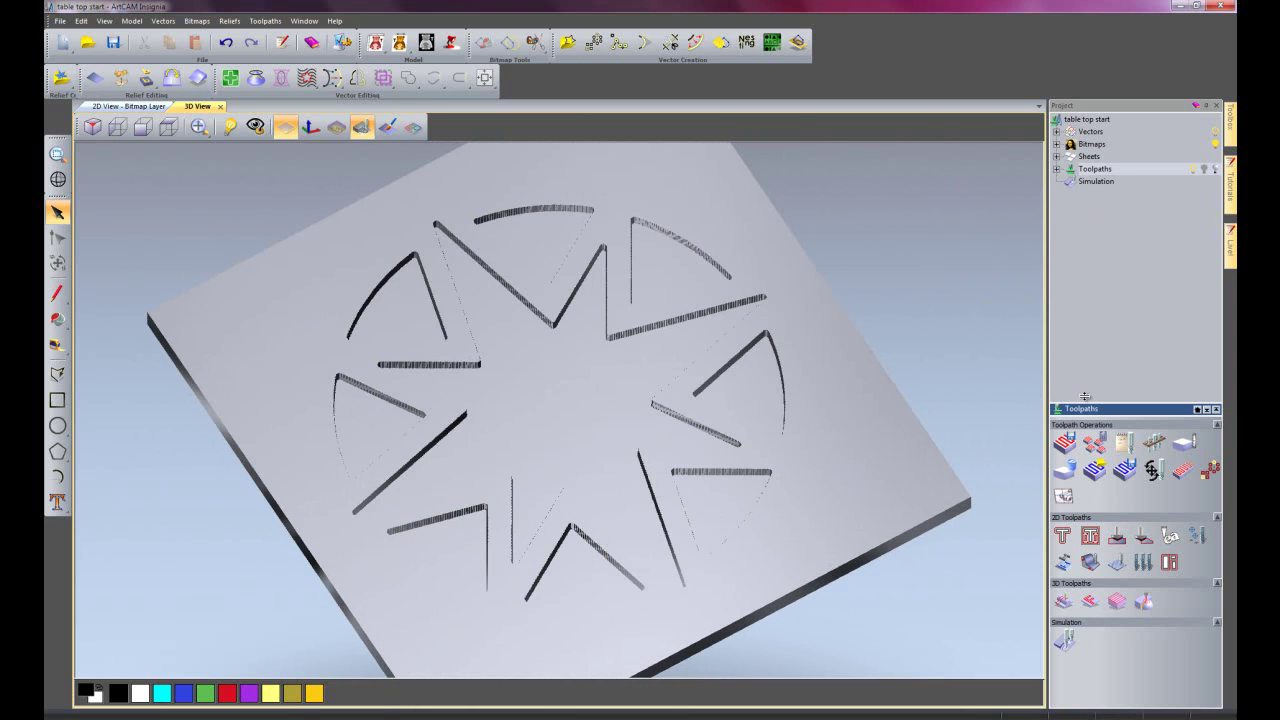
# Step: Set up a 2D Profiling toolpath with End Mill 16 mm, cutting Outside at 25 mm depth
pyautogui.click(1085, 541)
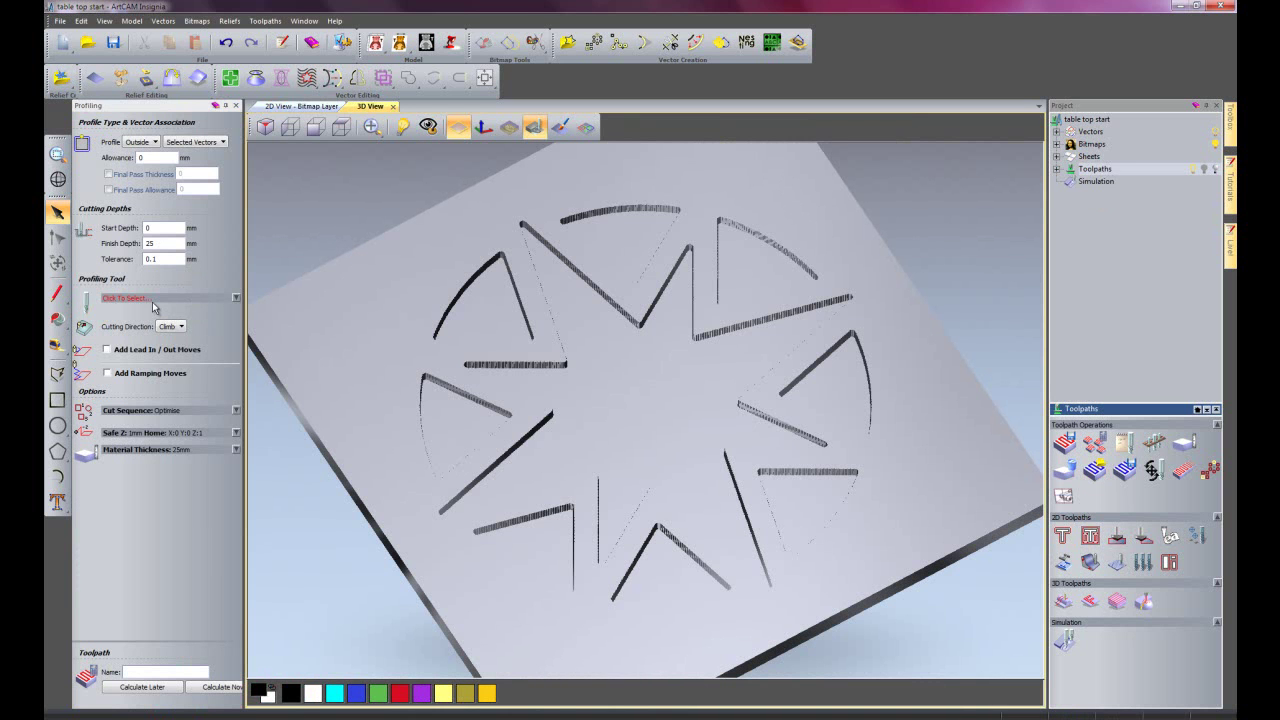
pyautogui.click(152, 302)
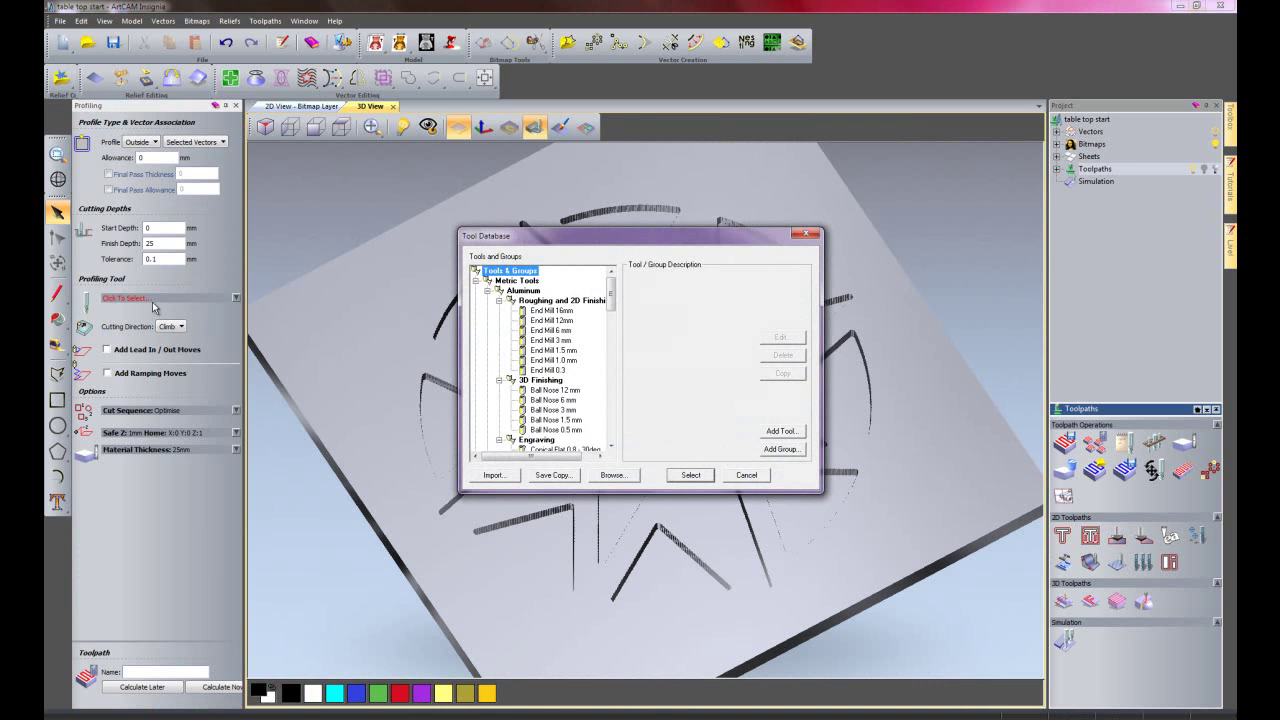
pyautogui.moveTo(613, 296); pyautogui.dragTo(614, 370)
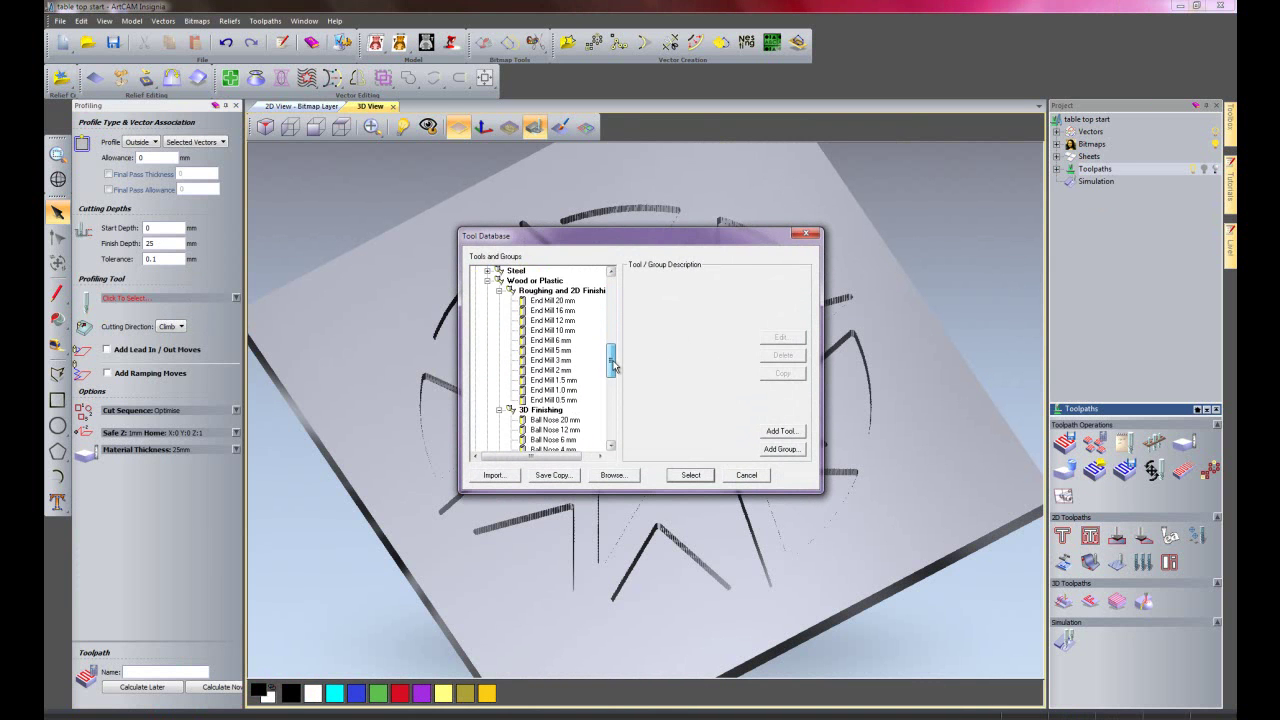
pyautogui.click(556, 311)
pyautogui.click(689, 475)
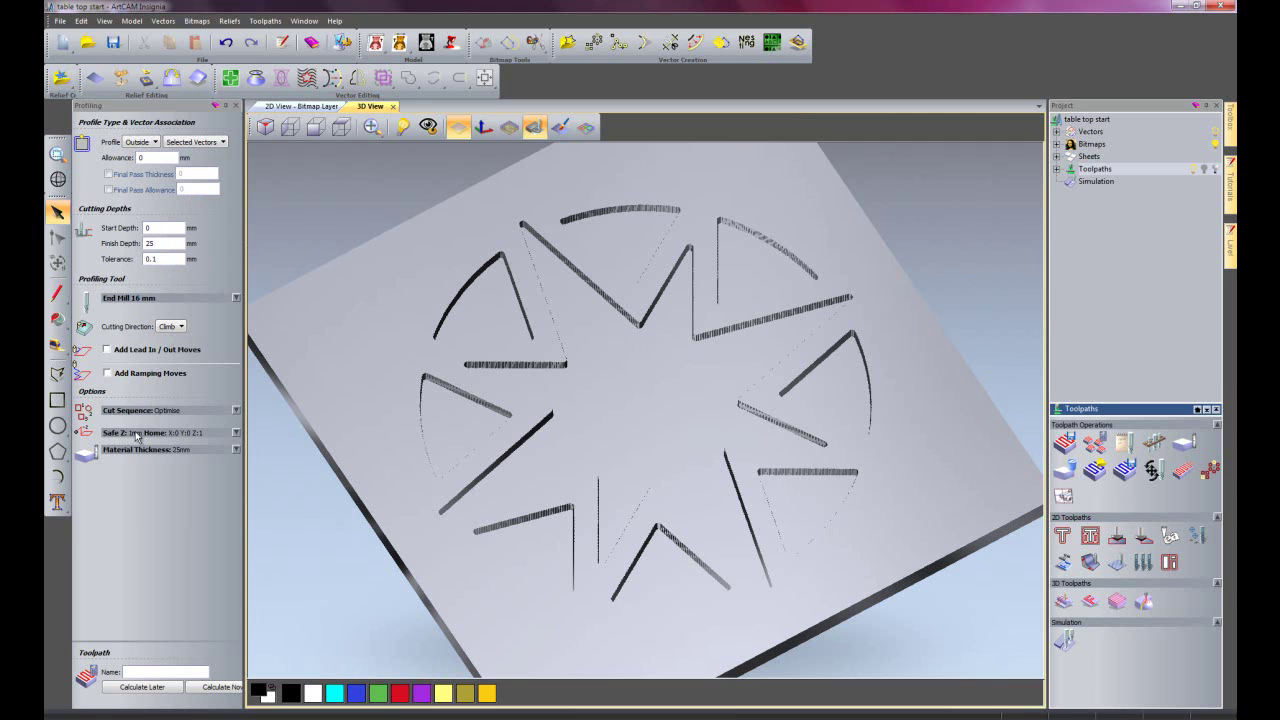
pyautogui.click(155, 142)
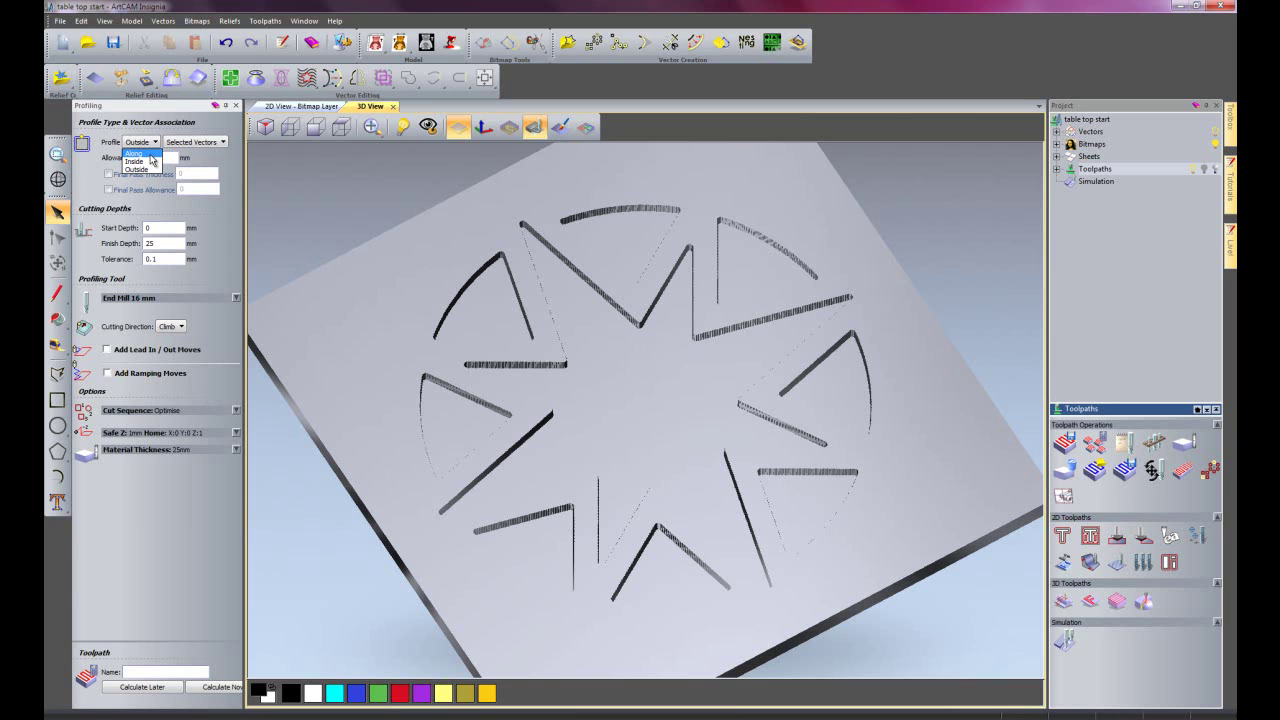
pyautogui.click(182, 257)
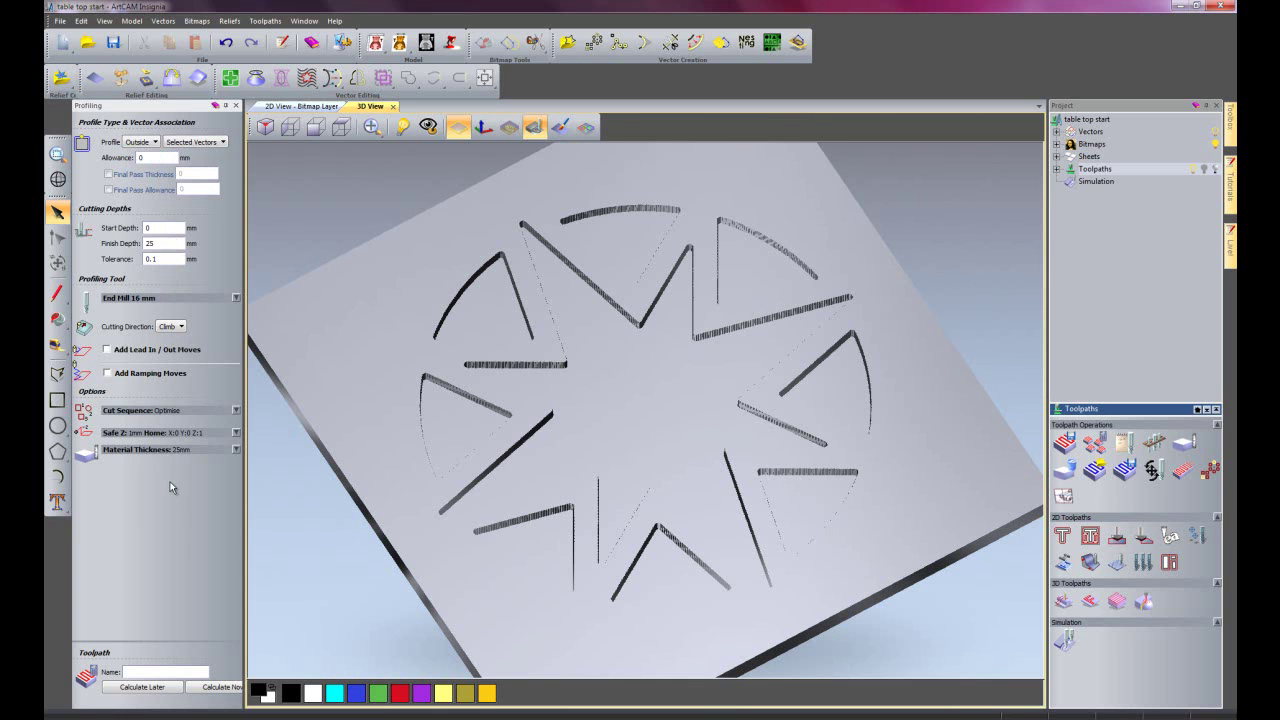
# Step: From the 2D View, calculate the outside profile around the circle and return to 3D
pyautogui.click(300, 106)
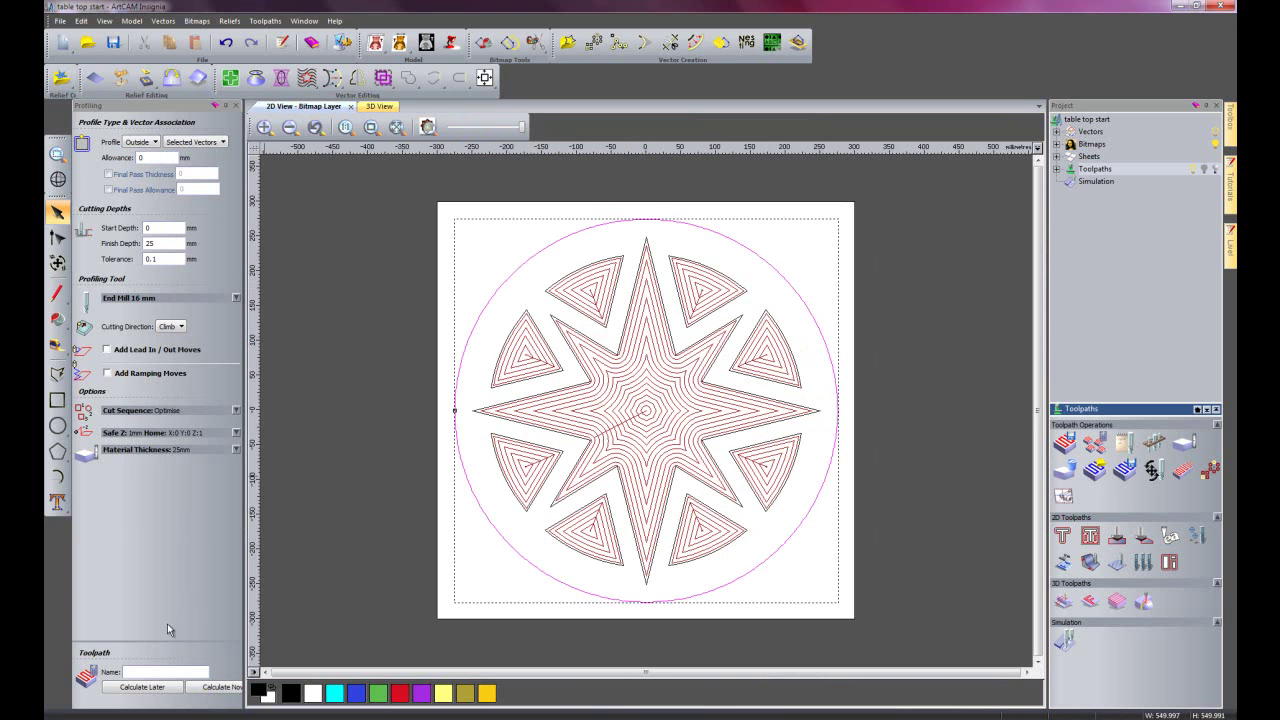
pyautogui.click(212, 688)
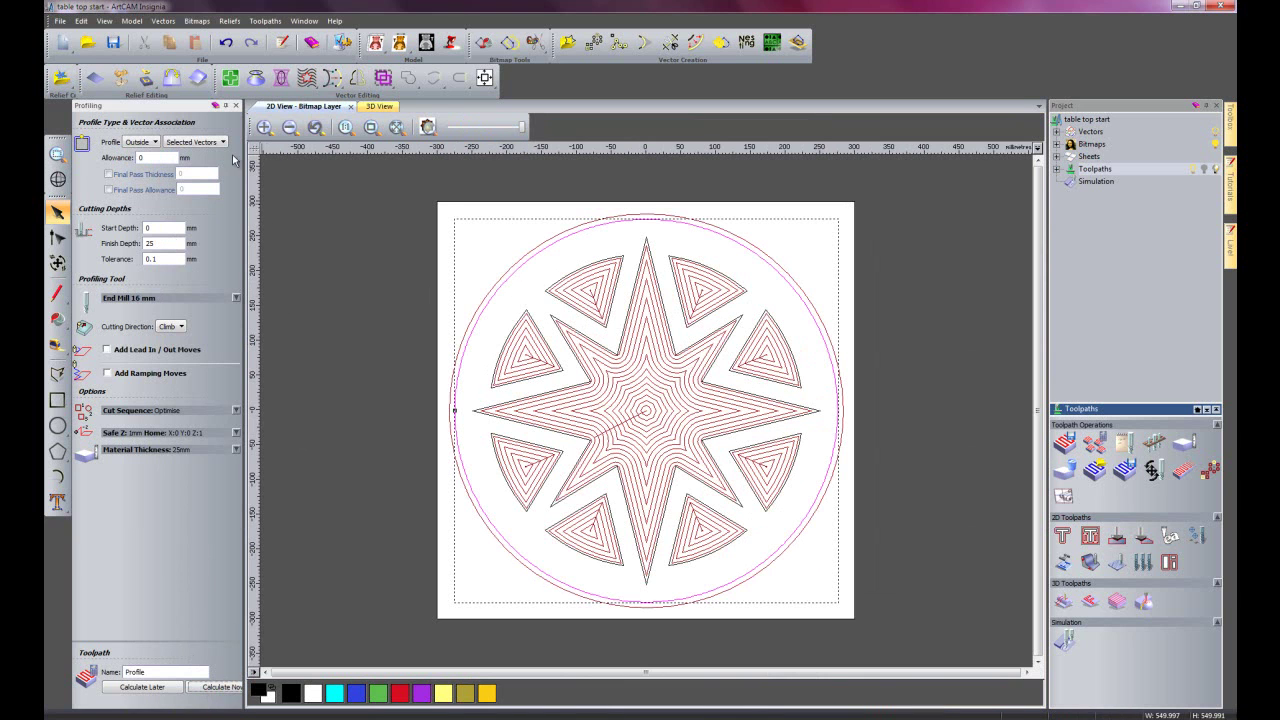
pyautogui.click(237, 106)
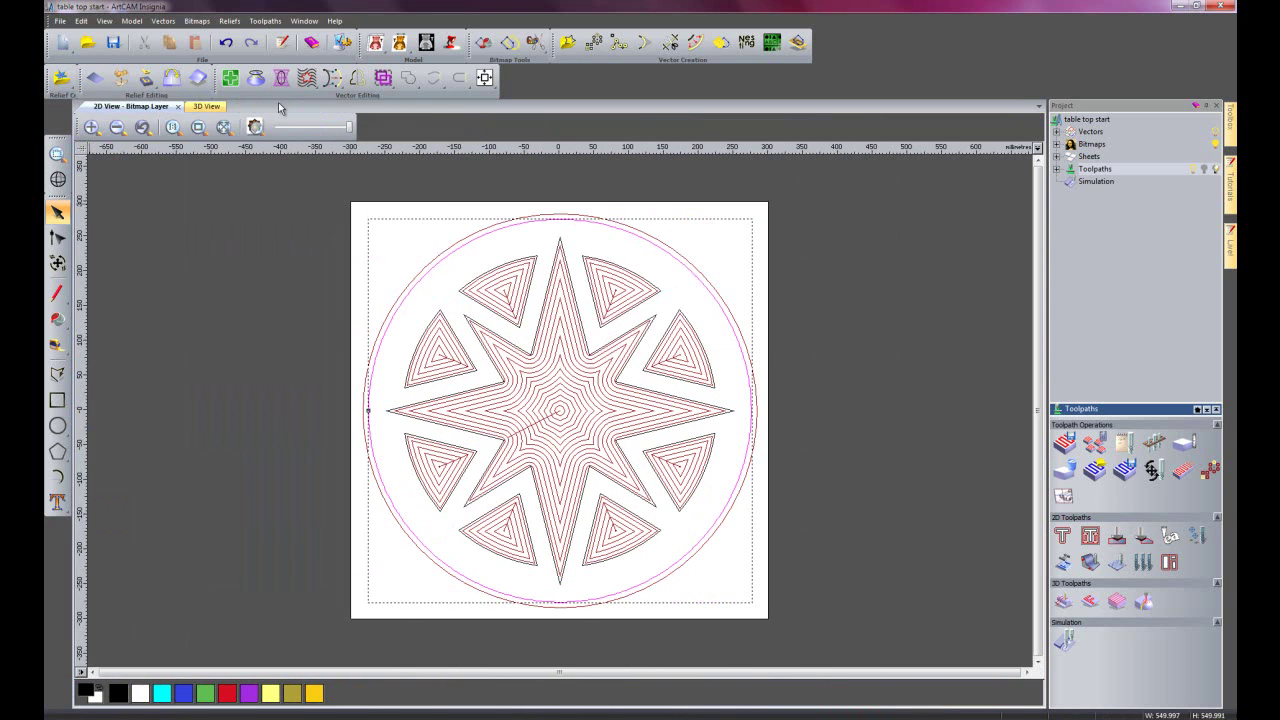
pyautogui.click(211, 108)
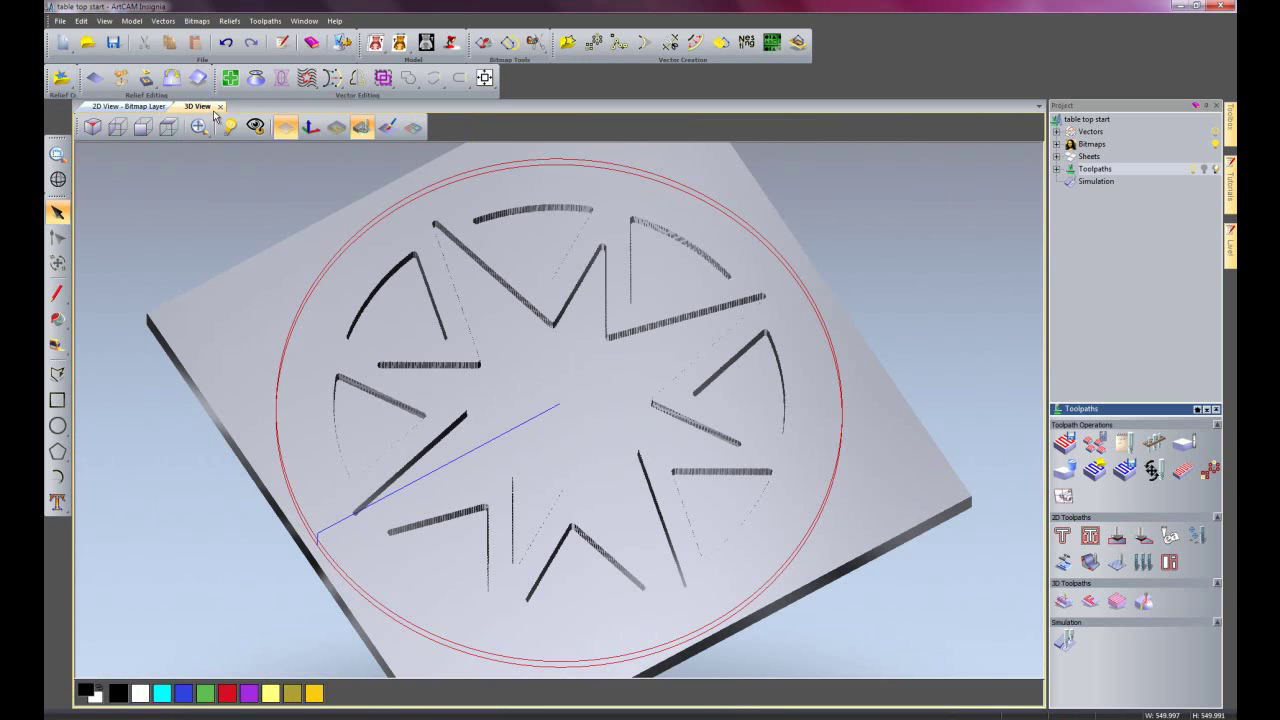
# Step: Simulate only the Profile toolpath from the Project tree's Toolpaths list
pyautogui.click(1056, 170)
pyautogui.rightClick(1109, 194)
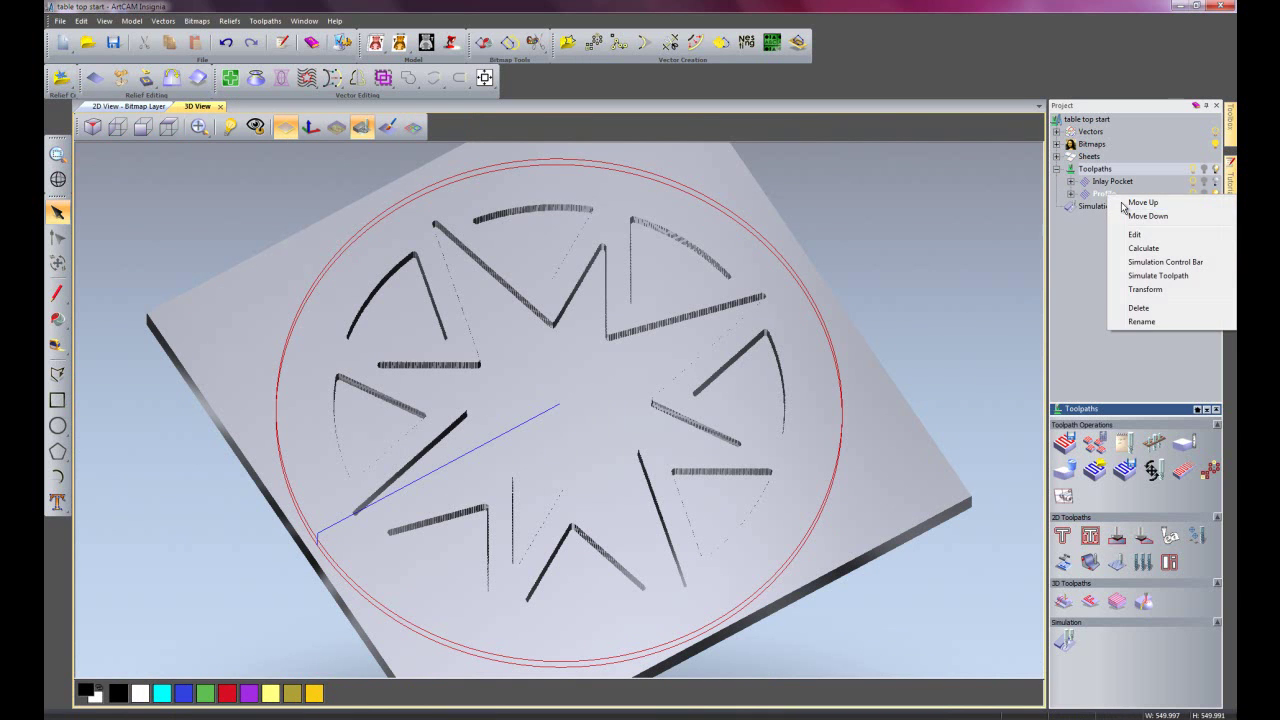
pyautogui.click(1156, 276)
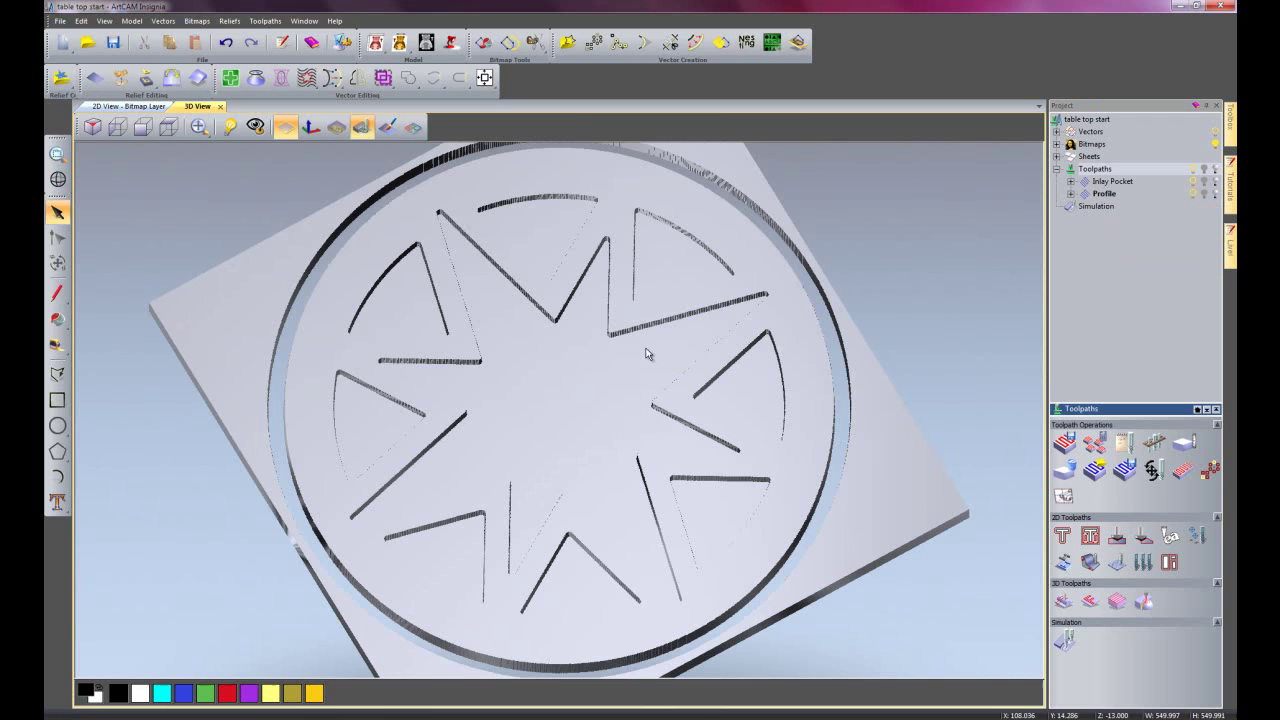
# Step: In the table pieces project, move the compass artwork to the sheet's lower-left corner
pyautogui.moveTo(260, 717)
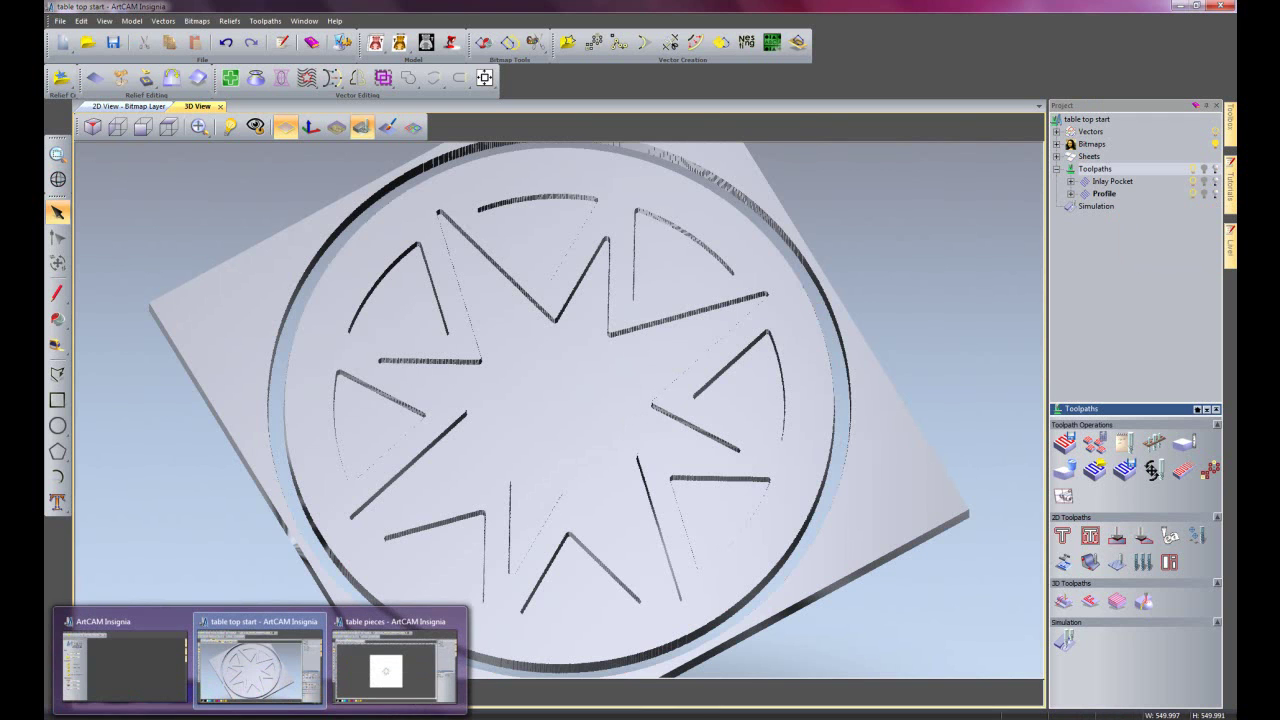
pyautogui.click(395, 660)
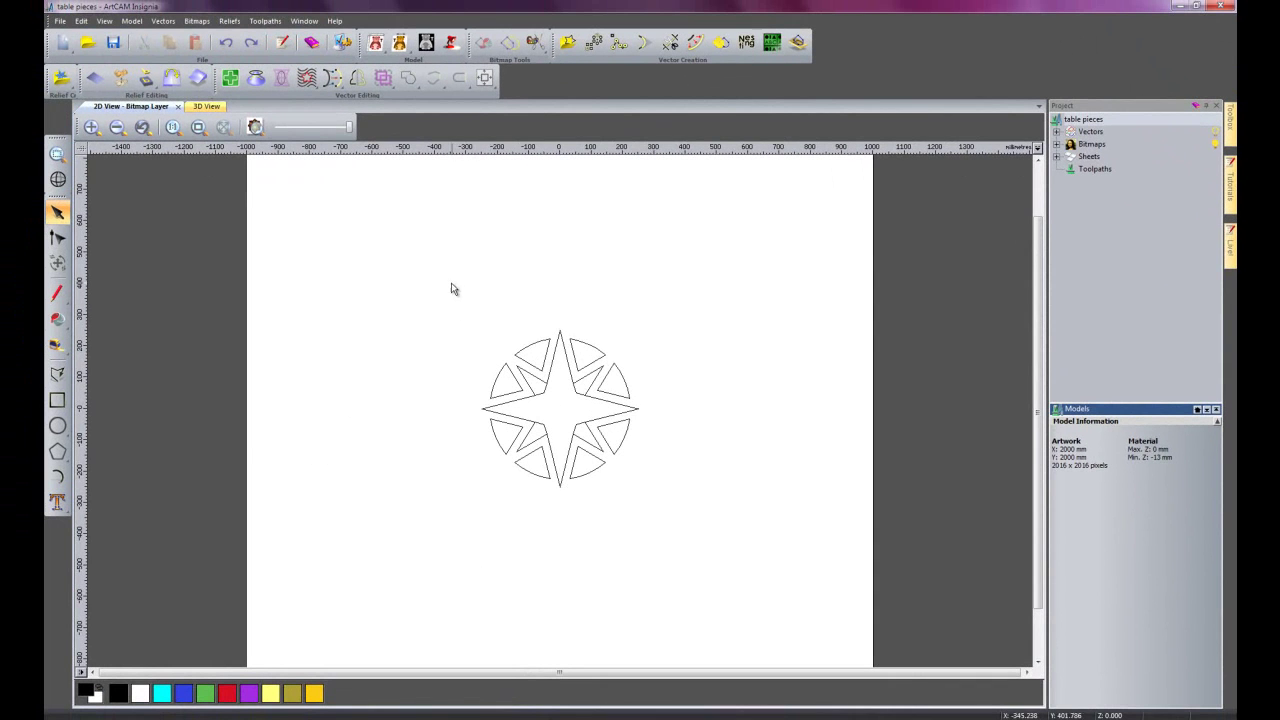
pyautogui.moveTo(451, 286); pyautogui.dragTo(727, 534)
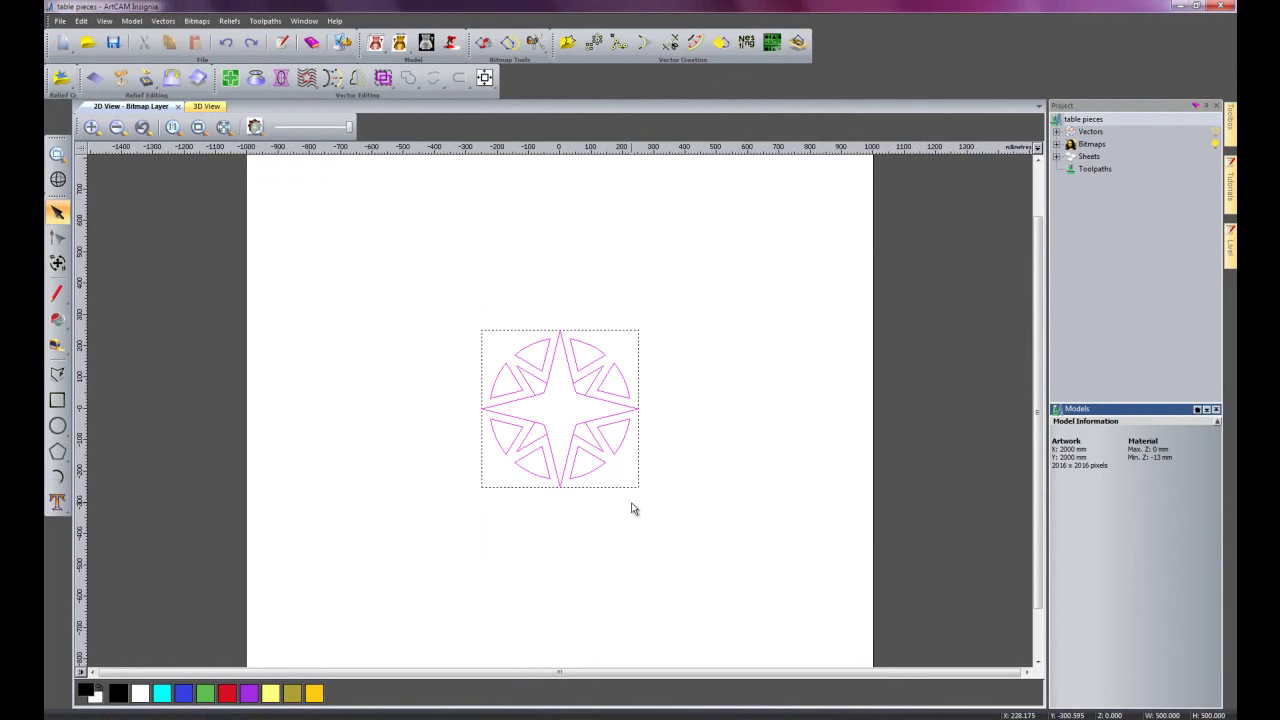
pyautogui.scroll(-1, 631, 509)
pyautogui.moveTo(553, 420); pyautogui.dragTo(437, 533)
pyautogui.click(541, 529)
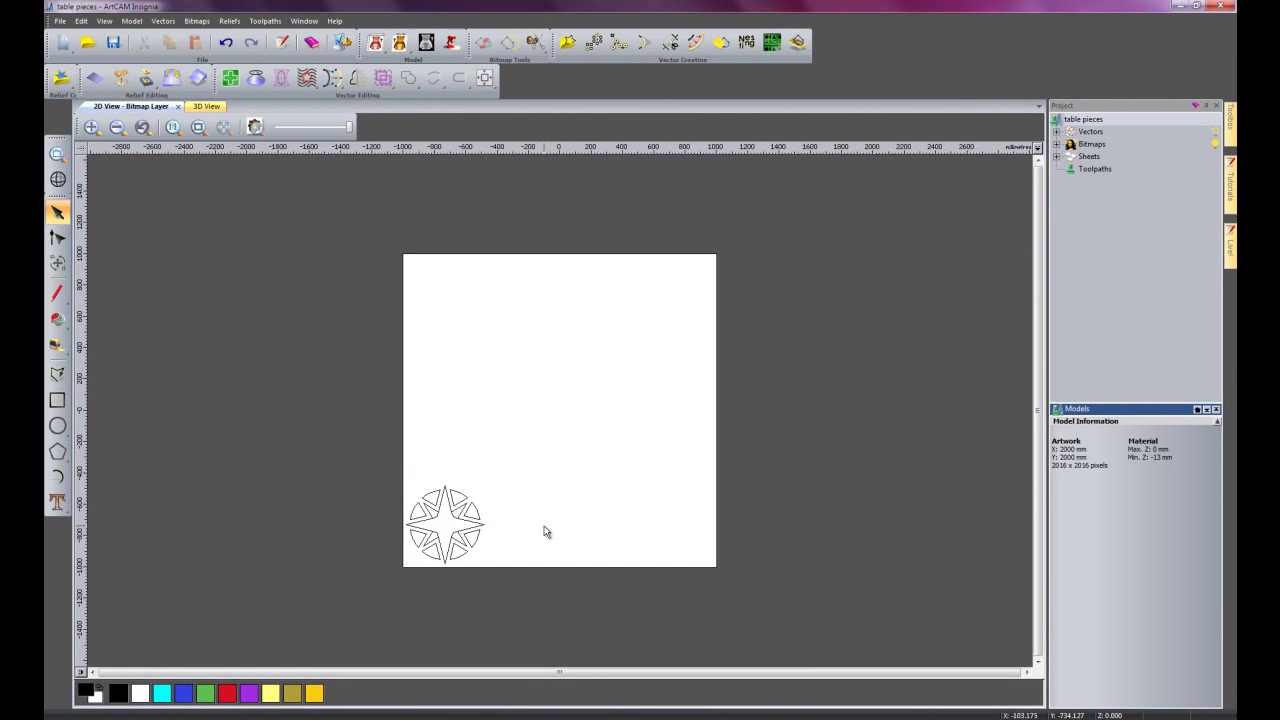
# Step: Select all the compass artwork and drag copies of it across the sheet
pyautogui.scroll(1, 546, 531)
pyautogui.hotkey('ctrl', 'a')
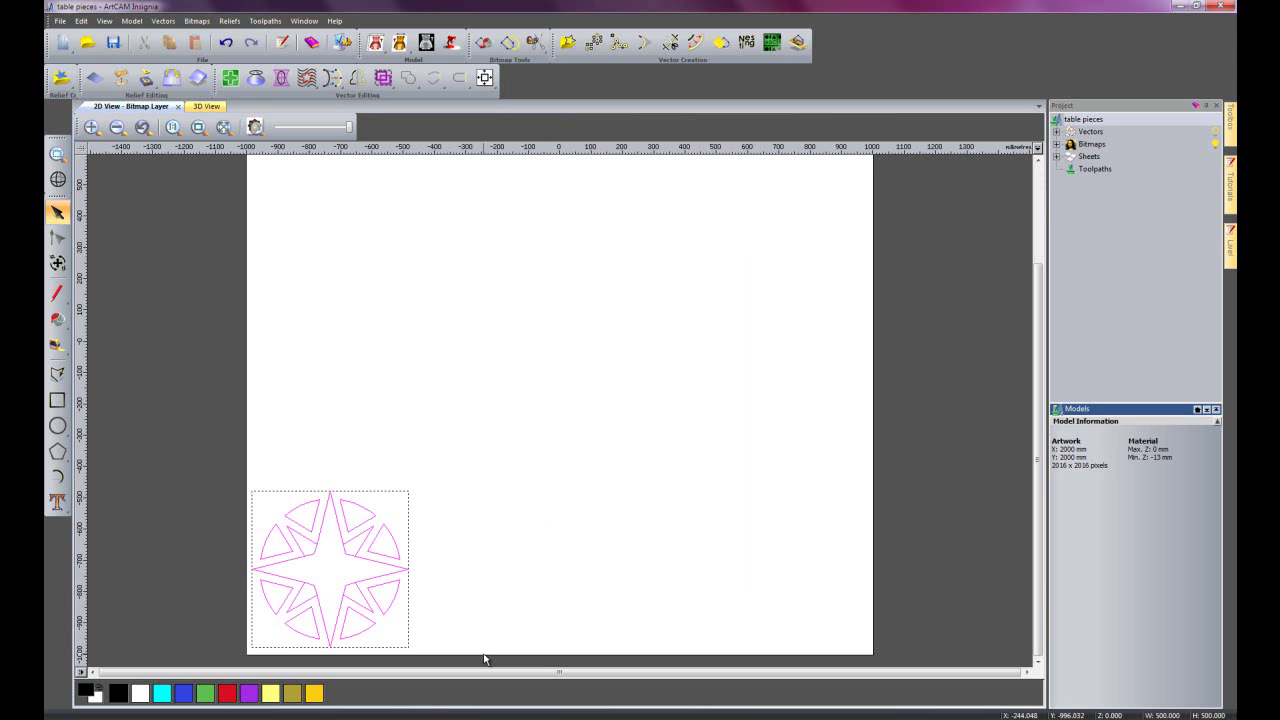
pyautogui.keyDown('ctrl'); pyautogui.moveTo(344, 545); pyautogui.dragTo(333, 237); pyautogui.keyUp('ctrl')
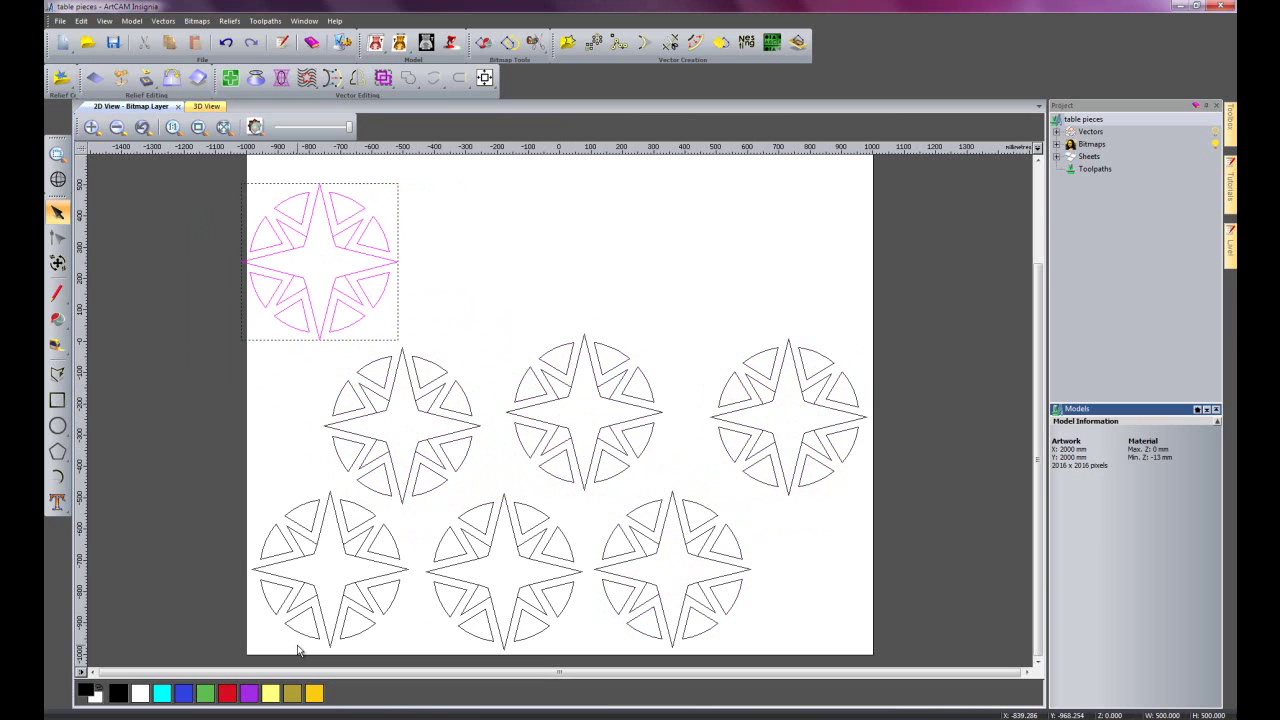
# Step: Undo the extra compass copies, select the remaining compass and open Nest Vectors
pyautogui.hotkey('ctrl', 'z')
pyautogui.hotkey('ctrl', 'z')
pyautogui.hotkey('ctrl', 'z')
pyautogui.hotkey('ctrl', 'z')
pyautogui.hotkey('ctrl', 'z')
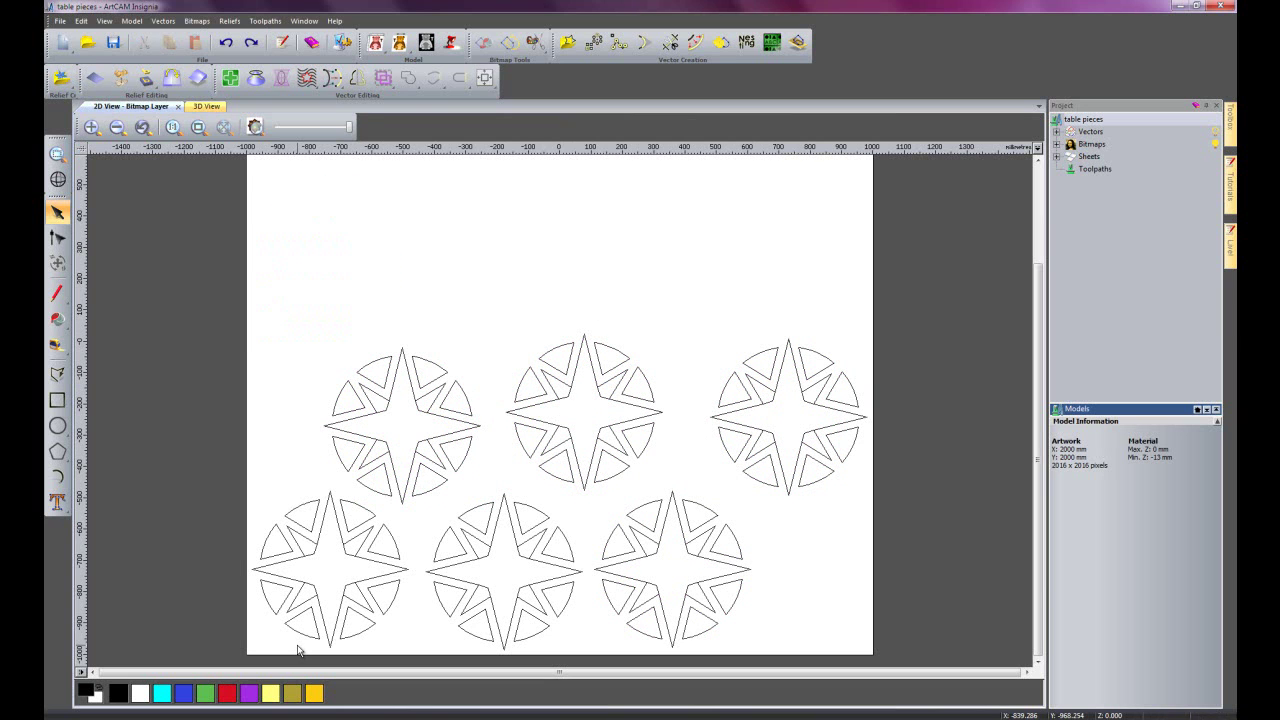
pyautogui.hotkey('ctrl', 'z')
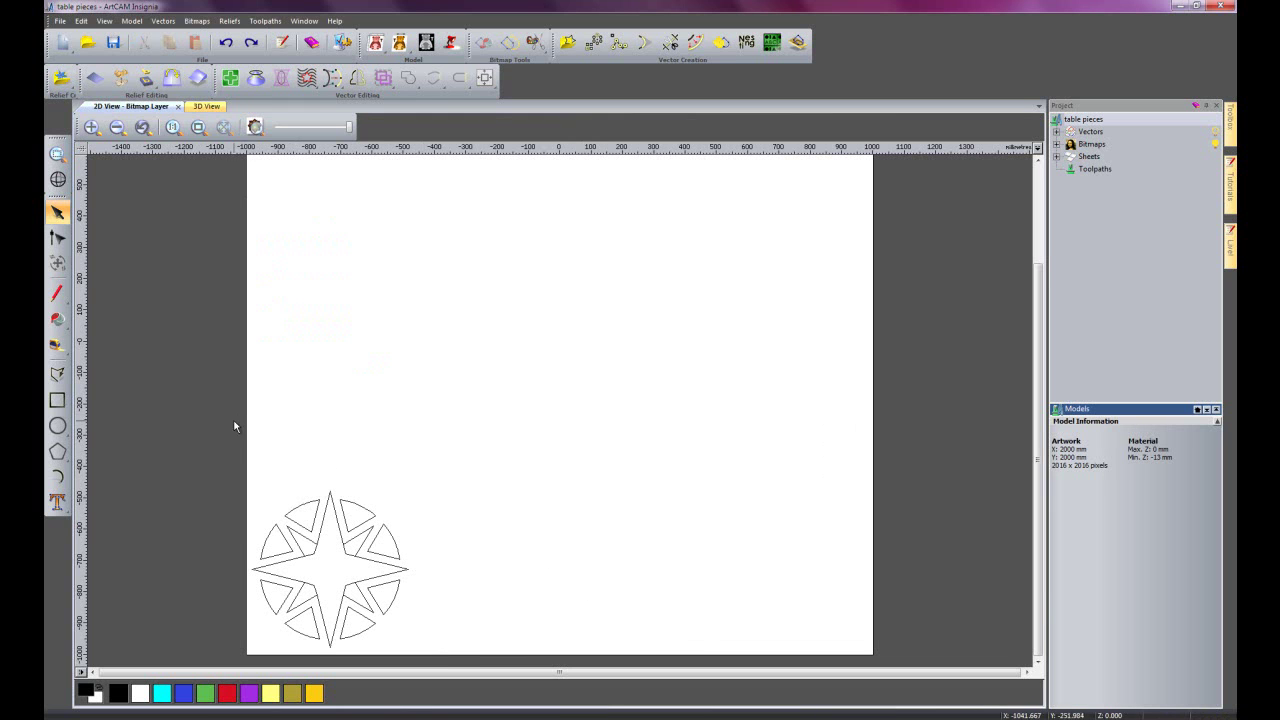
pyautogui.moveTo(233, 433); pyautogui.dragTo(457, 661)
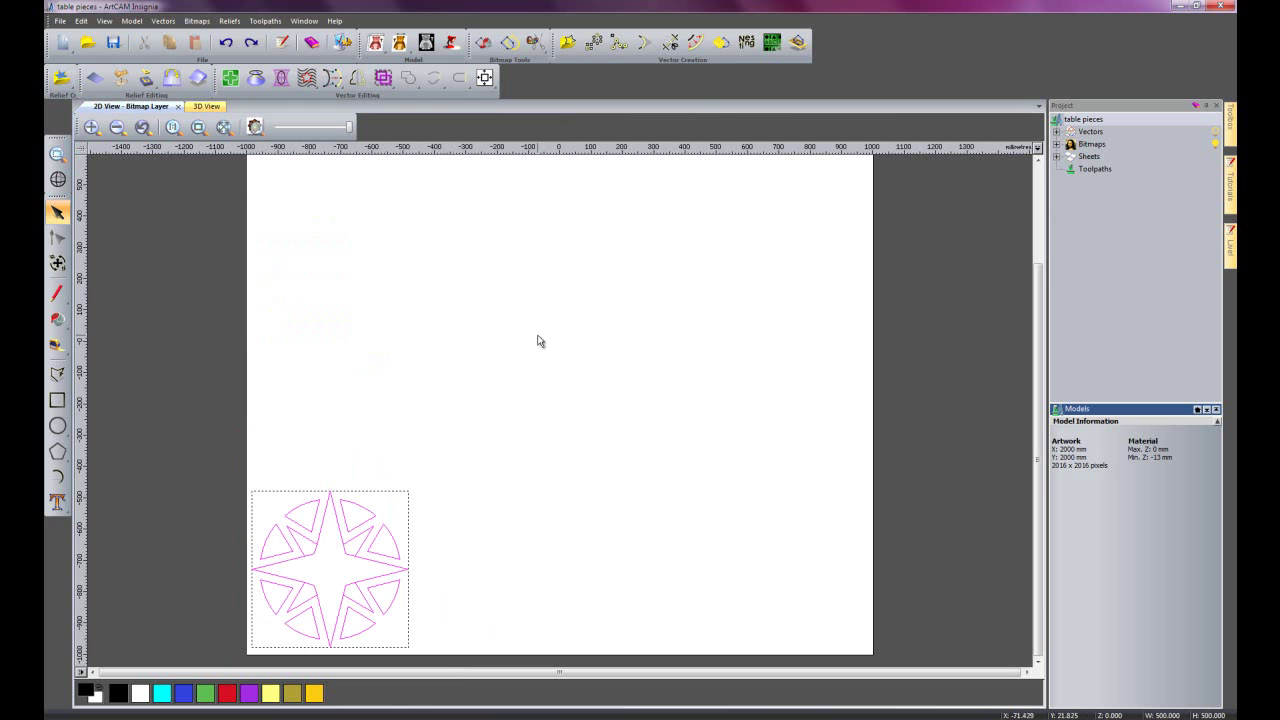
pyautogui.click(747, 45)
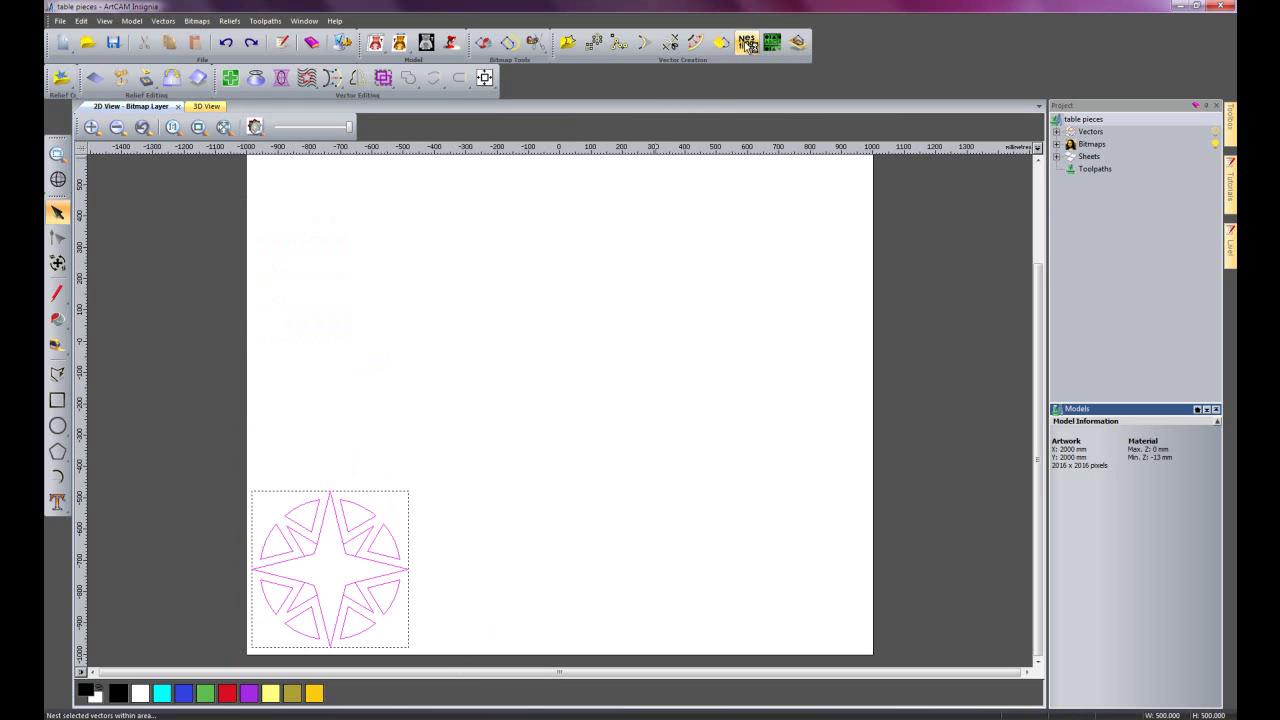
pyautogui.moveTo(323, 10); pyautogui.dragTo(1003, 231)
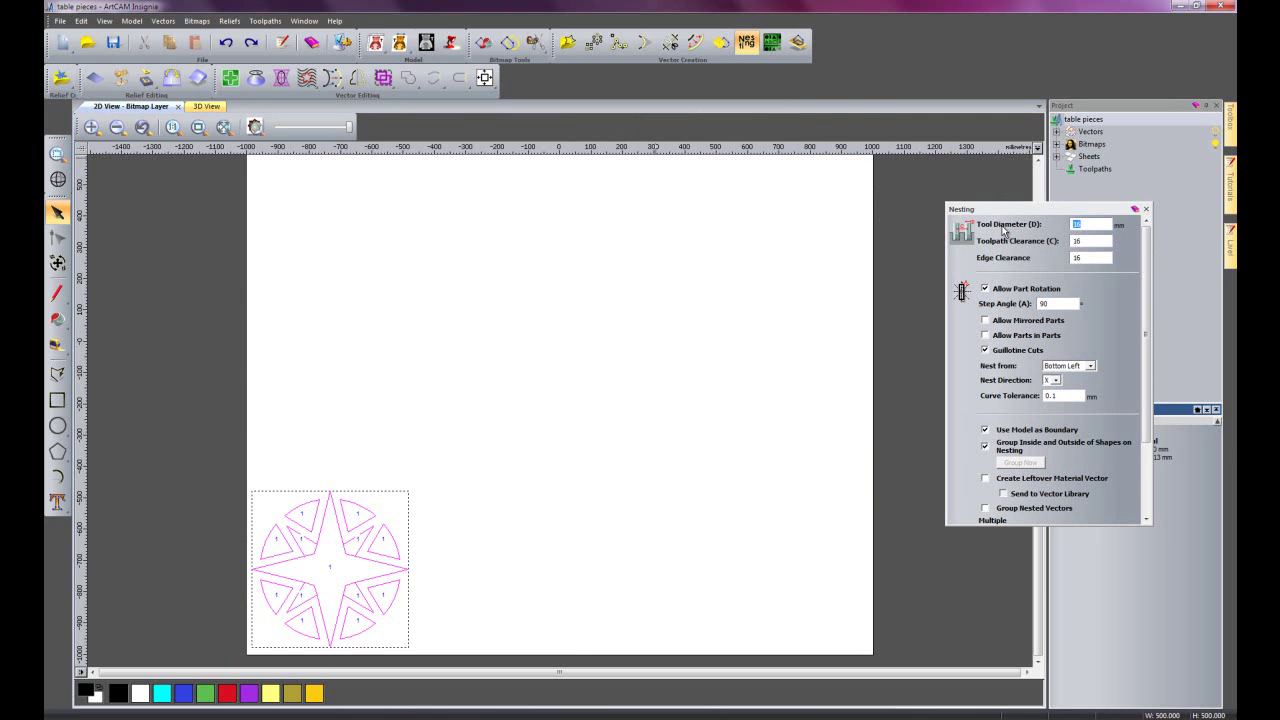
# Step: Set tool diameter and clearances to 6, step angle 15, Group Inside and Outside, 20 parts
pyautogui.write('6')
pyautogui.doubleClick(1083, 241)
pyautogui.write('6')
pyautogui.press('Tab')
pyautogui.write('6')
pyautogui.press('Tab')
pyautogui.write('15')
pyautogui.moveTo(1145, 301); pyautogui.dragTo(1145, 353)
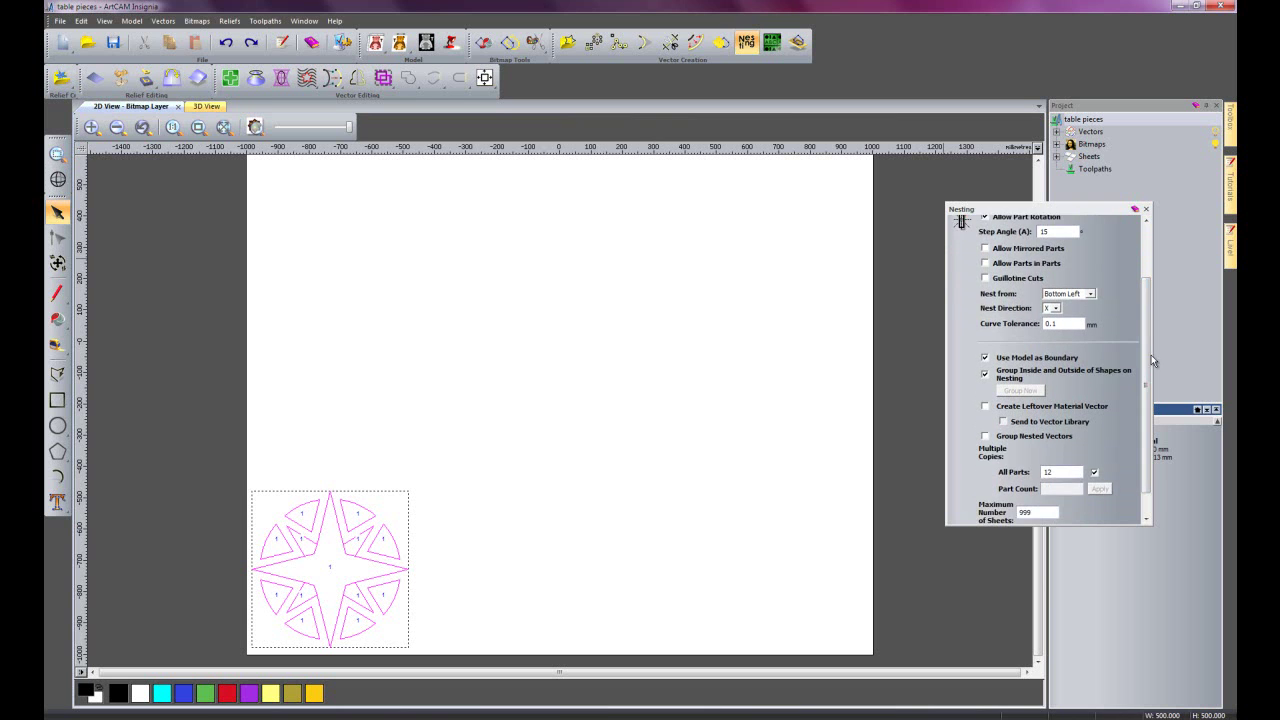
pyautogui.click(985, 375)
pyautogui.doubleClick(1064, 471)
pyautogui.write('2')
pyautogui.scroll(-1, 1145, 418)
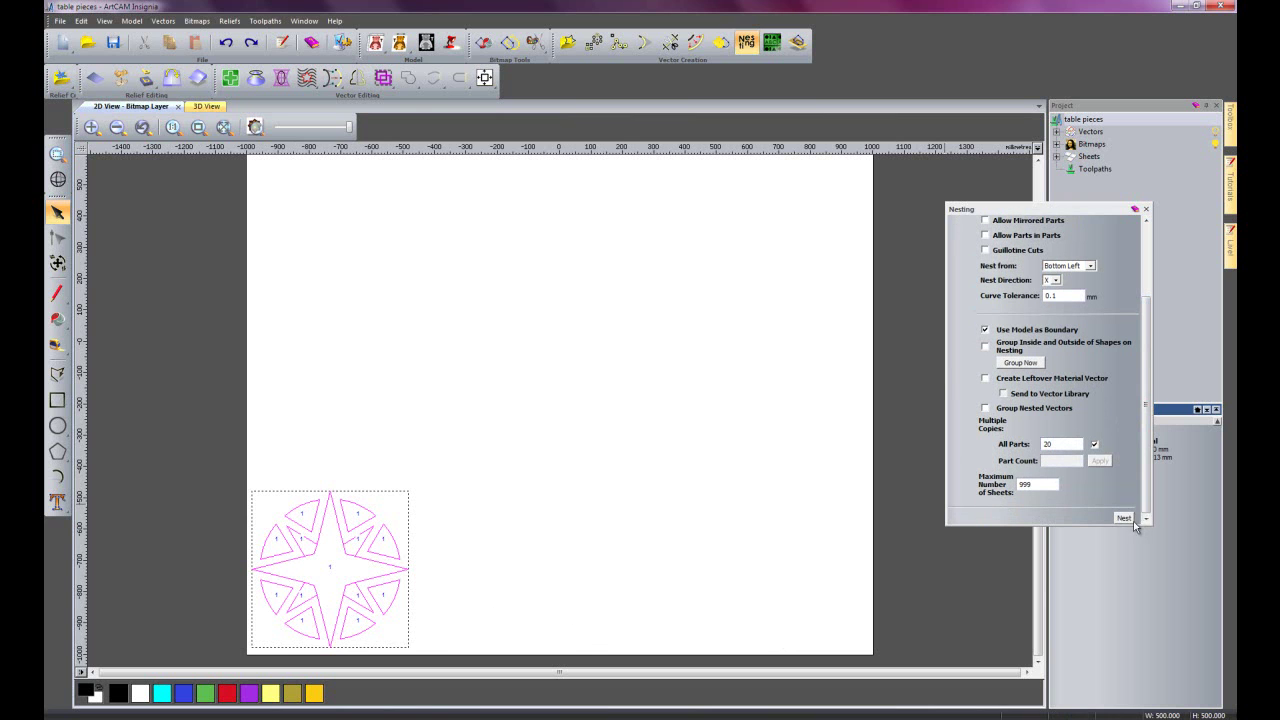
# Step: Run Nest to pack 20 sets of star, diamond and triangle pieces onto the 2000 mm sheet
pyautogui.click(1126, 518)
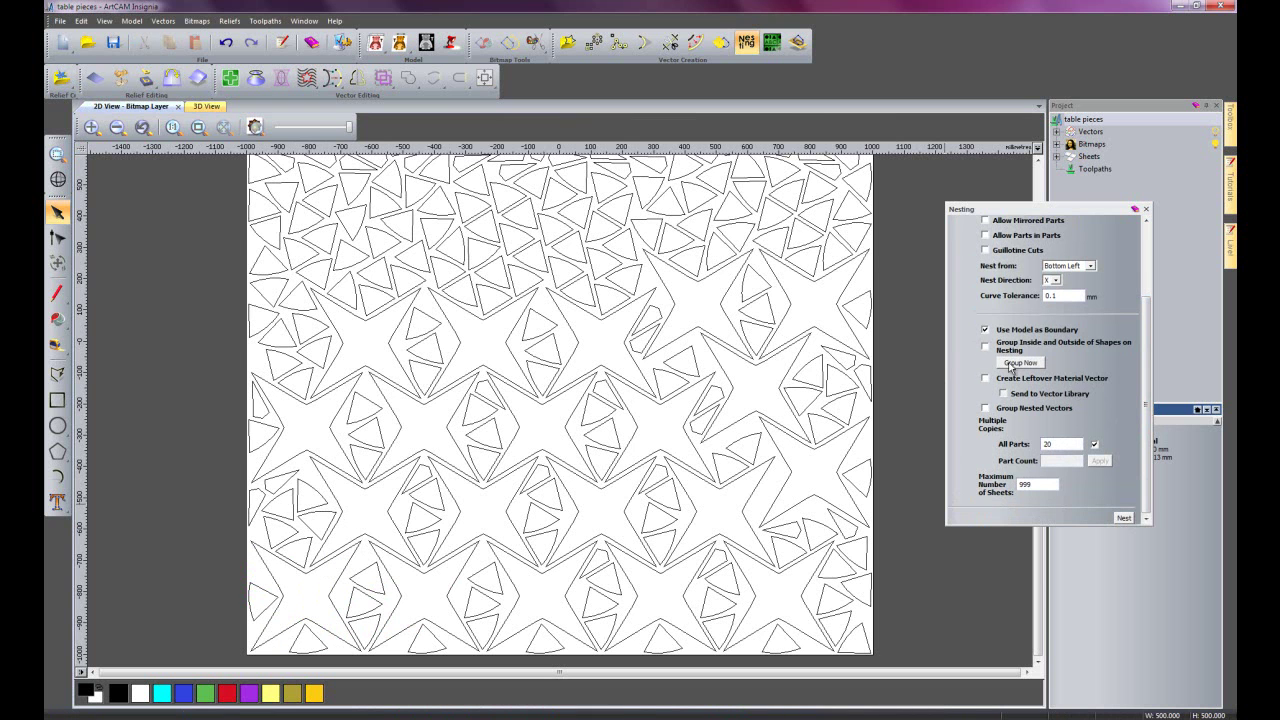
pyautogui.scroll(-1, 899, 331)
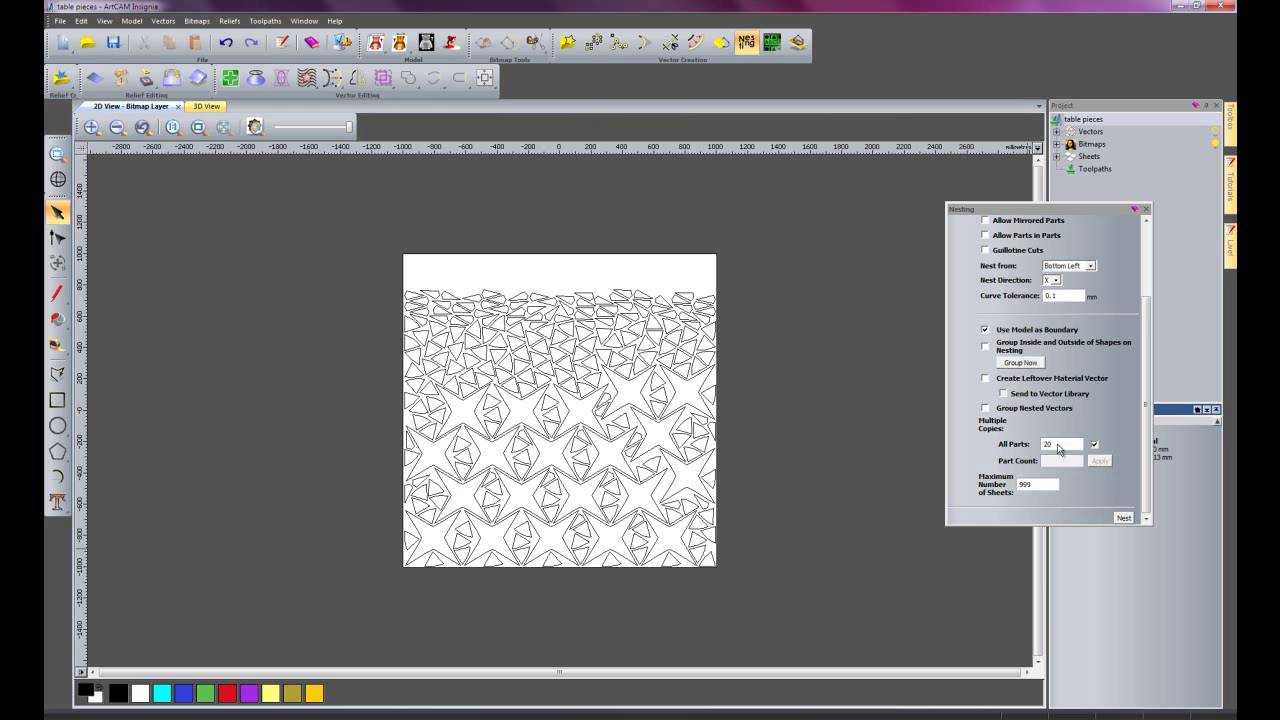
# Step: Start a straight male inlay toolpath in the Inlay Wizard with a 13 mm finish depth
pyautogui.click(1148, 211)
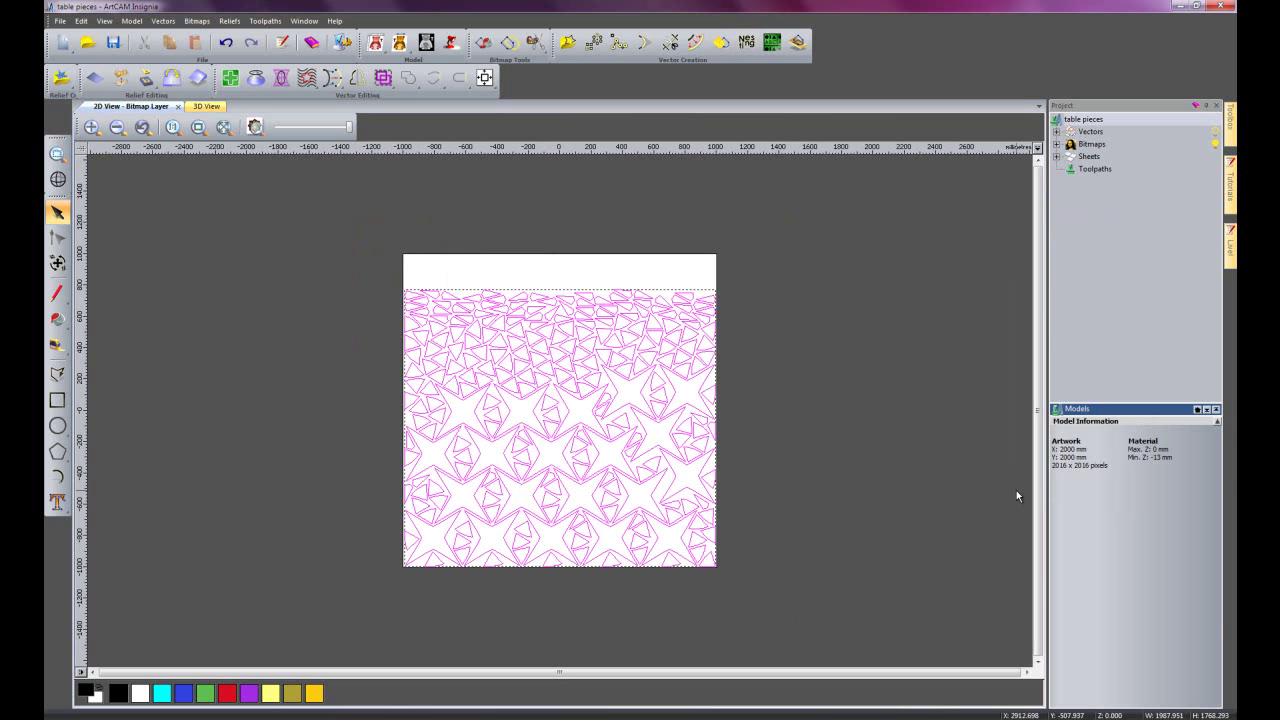
pyautogui.click(1088, 169)
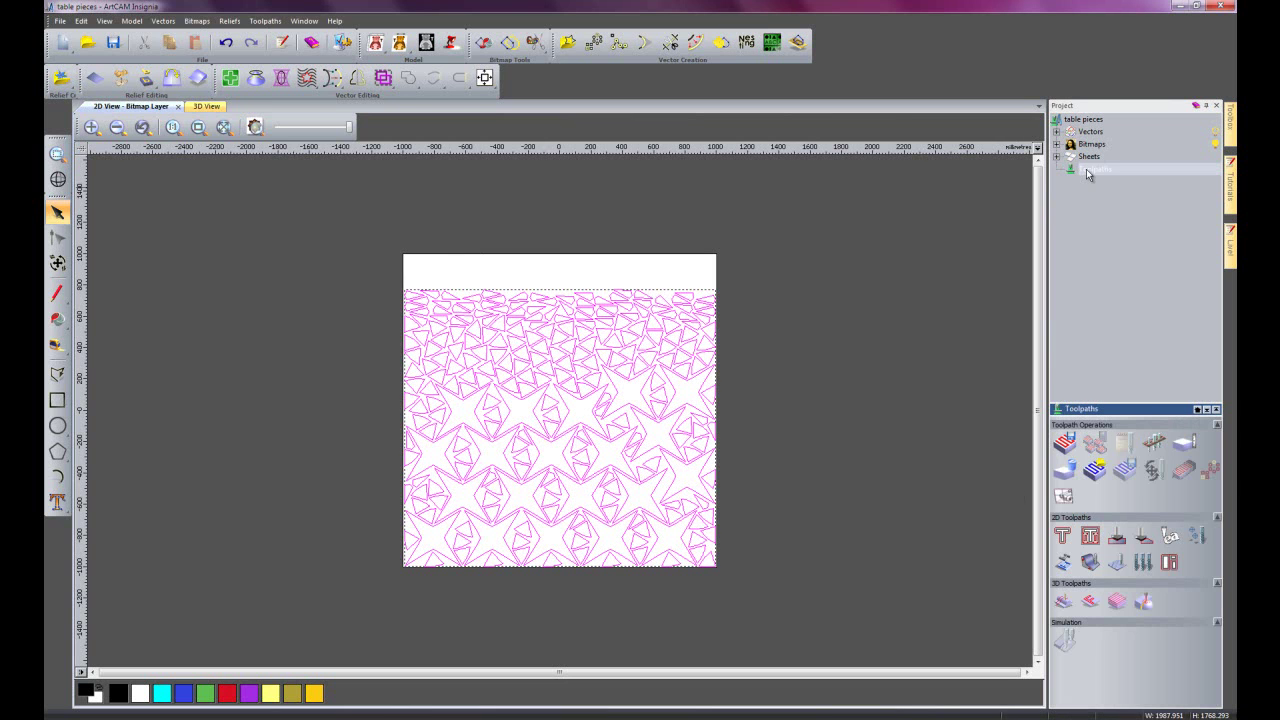
pyautogui.click(1064, 562)
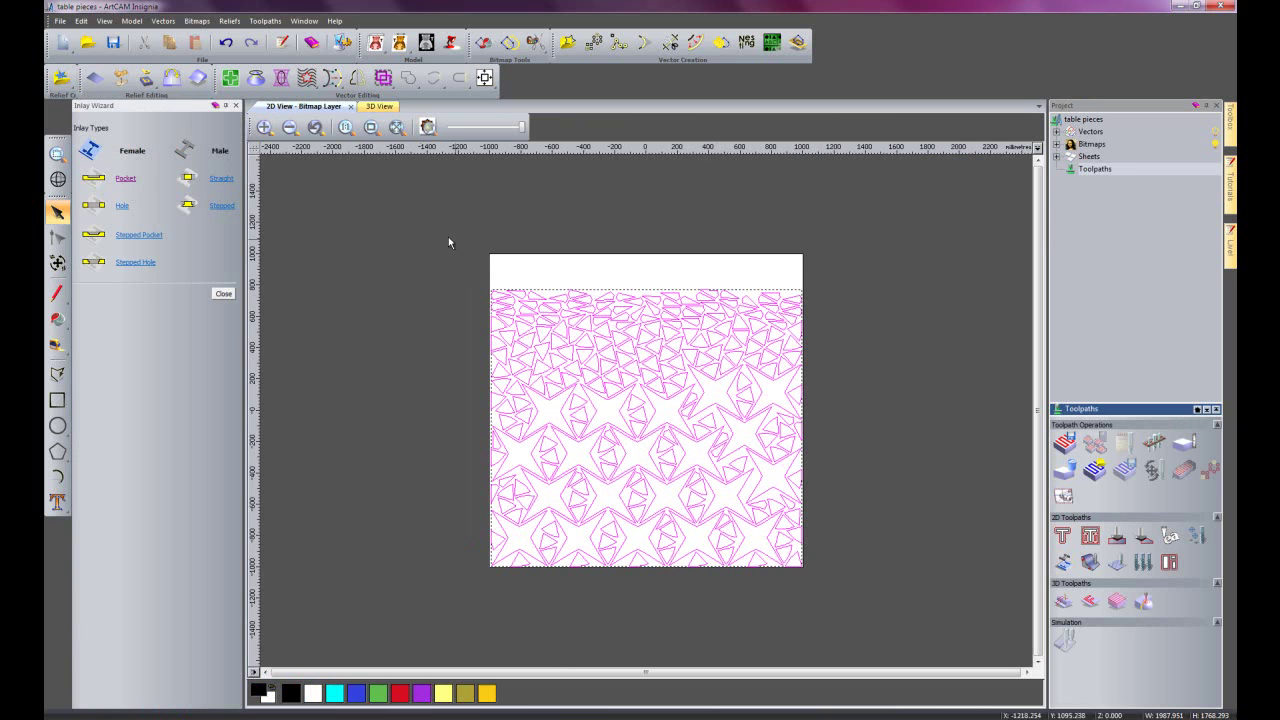
pyautogui.click(213, 181)
pyautogui.doubleClick(191, 203)
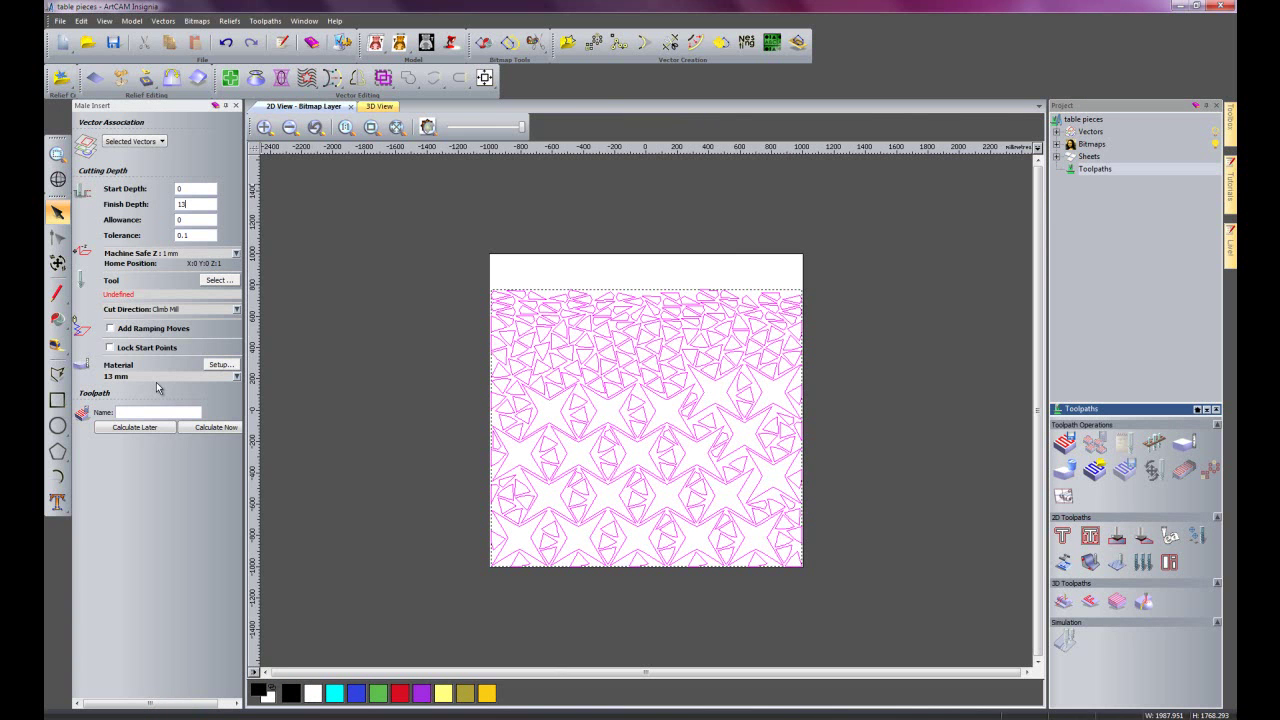
# Step: Choose the 6 mm end mill and calculate the male inlay toolpath
pyautogui.click(218, 281)
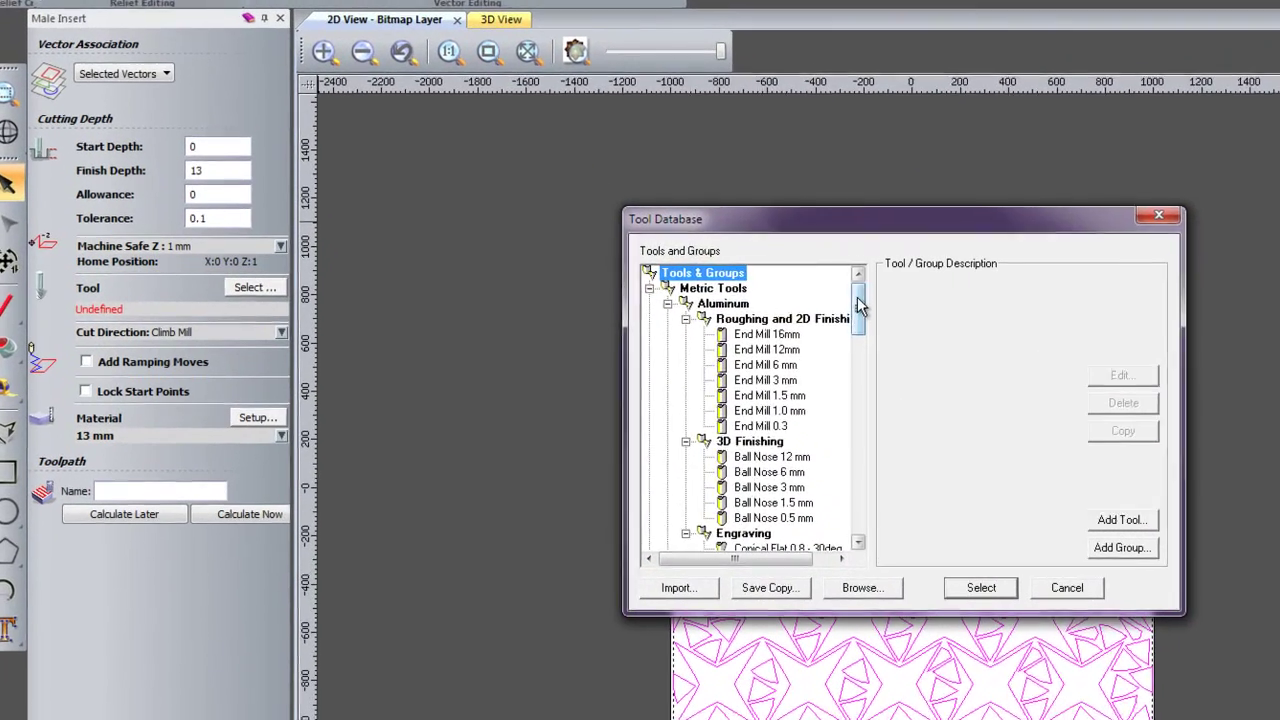
pyautogui.moveTo(880, 312); pyautogui.dragTo(912, 404)
pyautogui.click(785, 384)
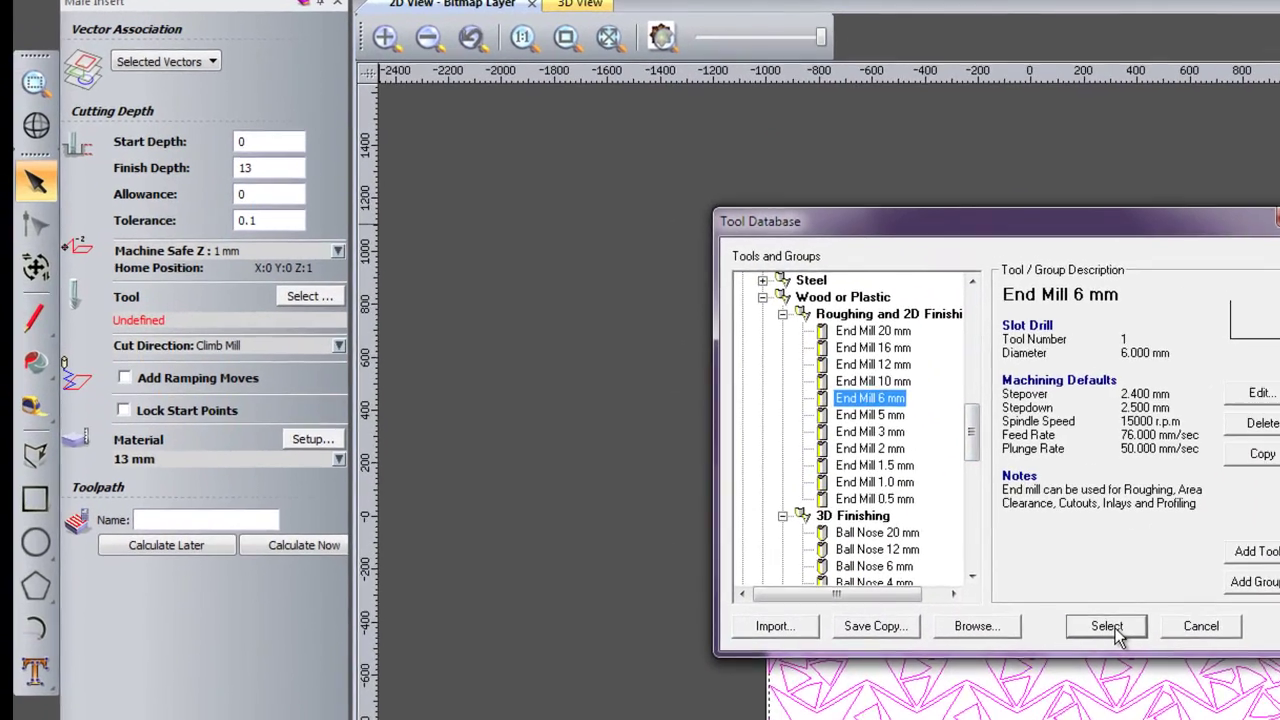
pyautogui.click(1010, 599)
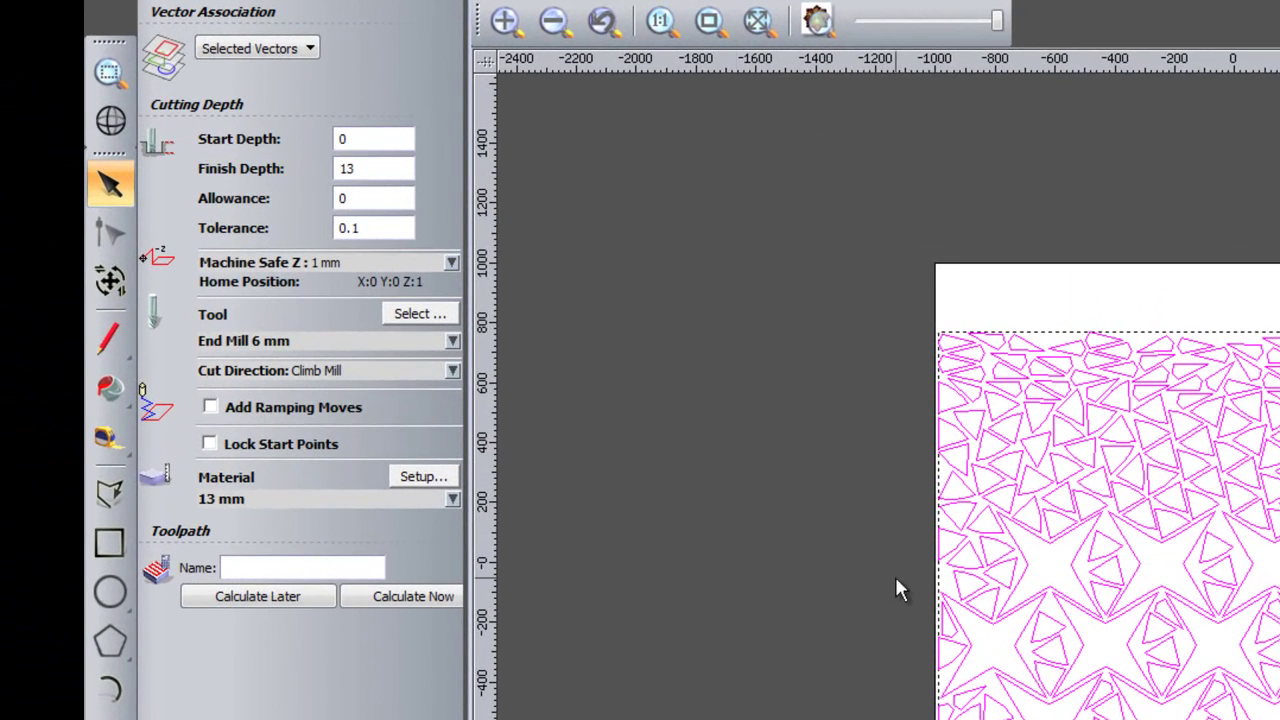
pyautogui.click(431, 598)
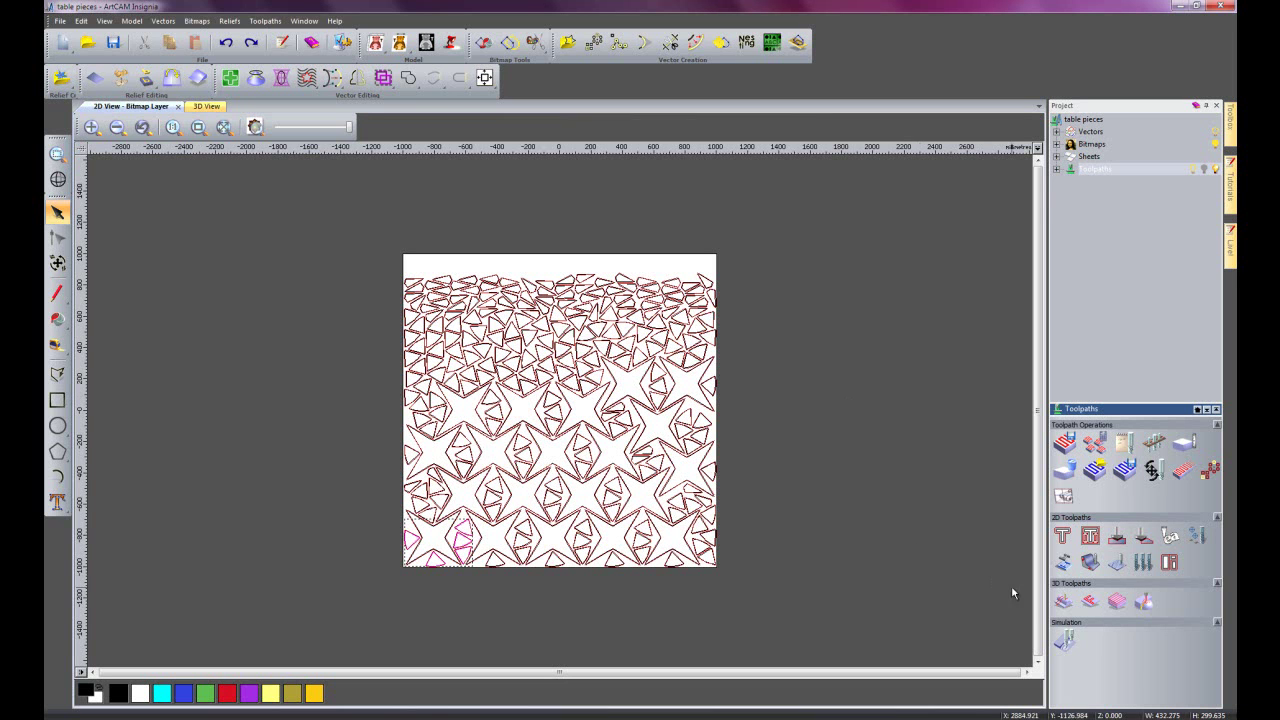
# Step: Simulate all toolpaths on the sheet and orbit the 3D view to inspect the cut nested pieces
pyautogui.click(1064, 640)
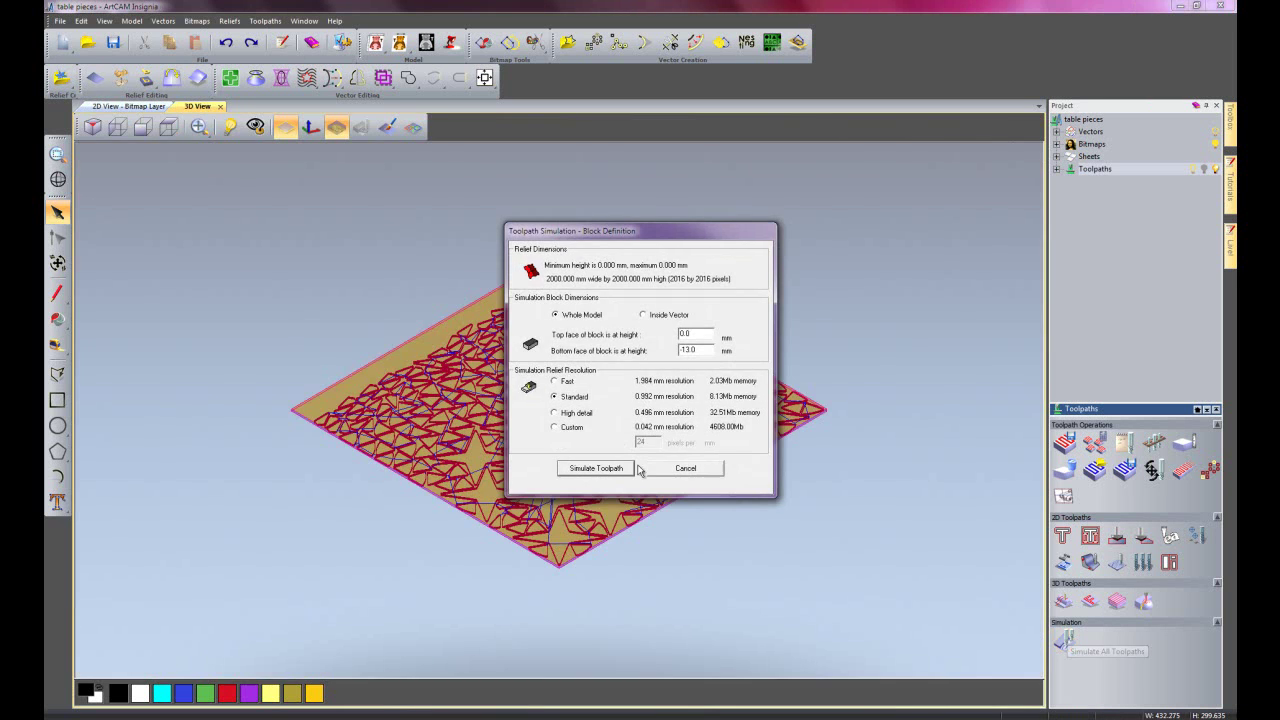
pyautogui.click(604, 466)
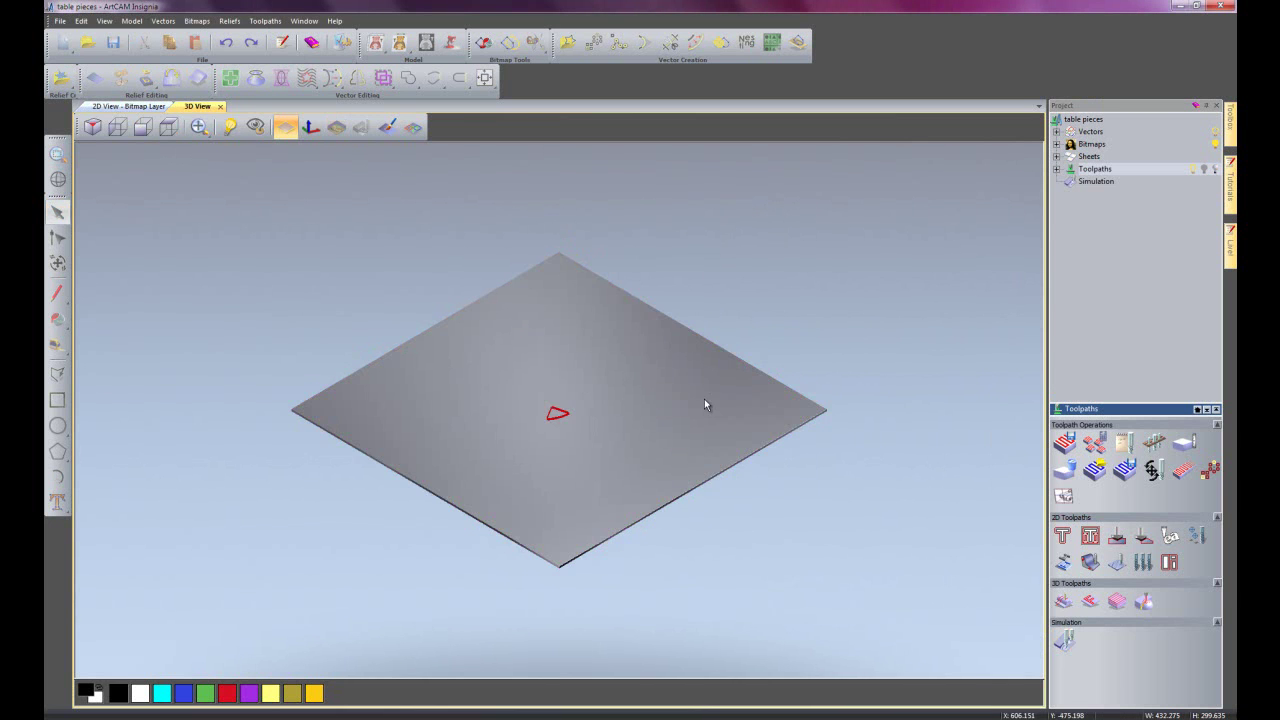
pyautogui.moveTo(706, 403); pyautogui.dragTo(641, 543)
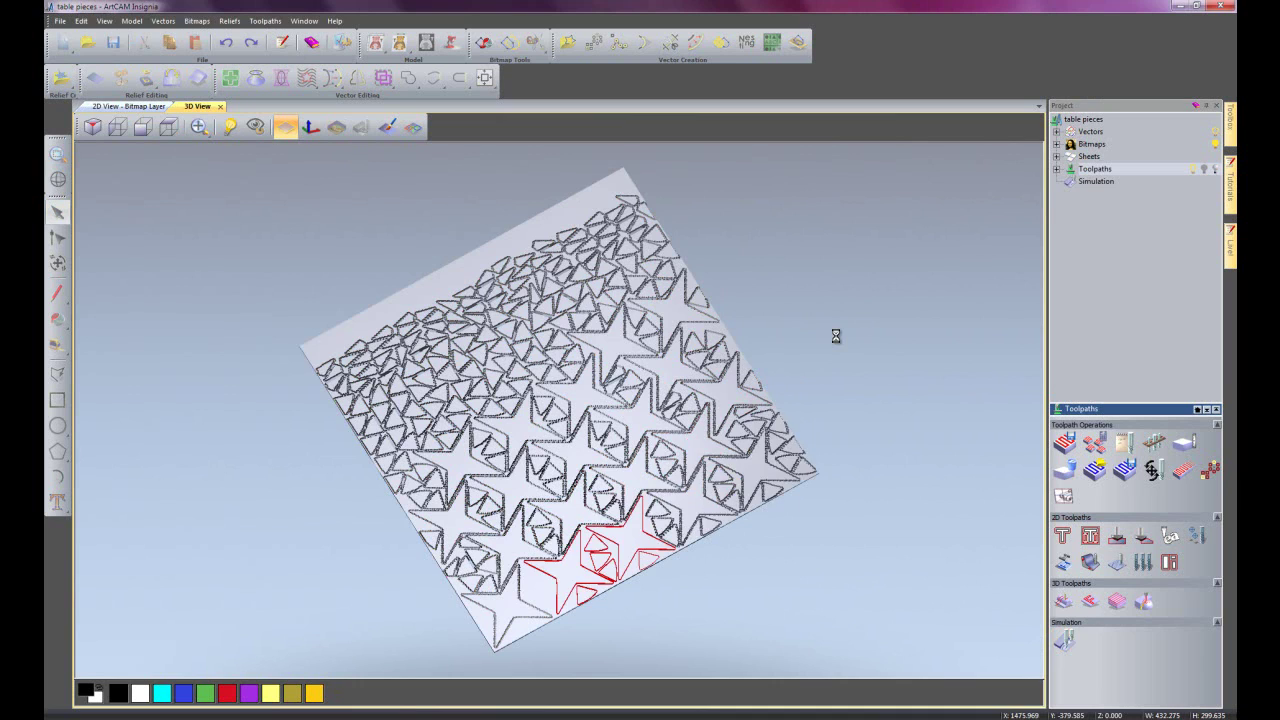
pyautogui.moveTo(597, 506); pyautogui.dragTo(676, 425)
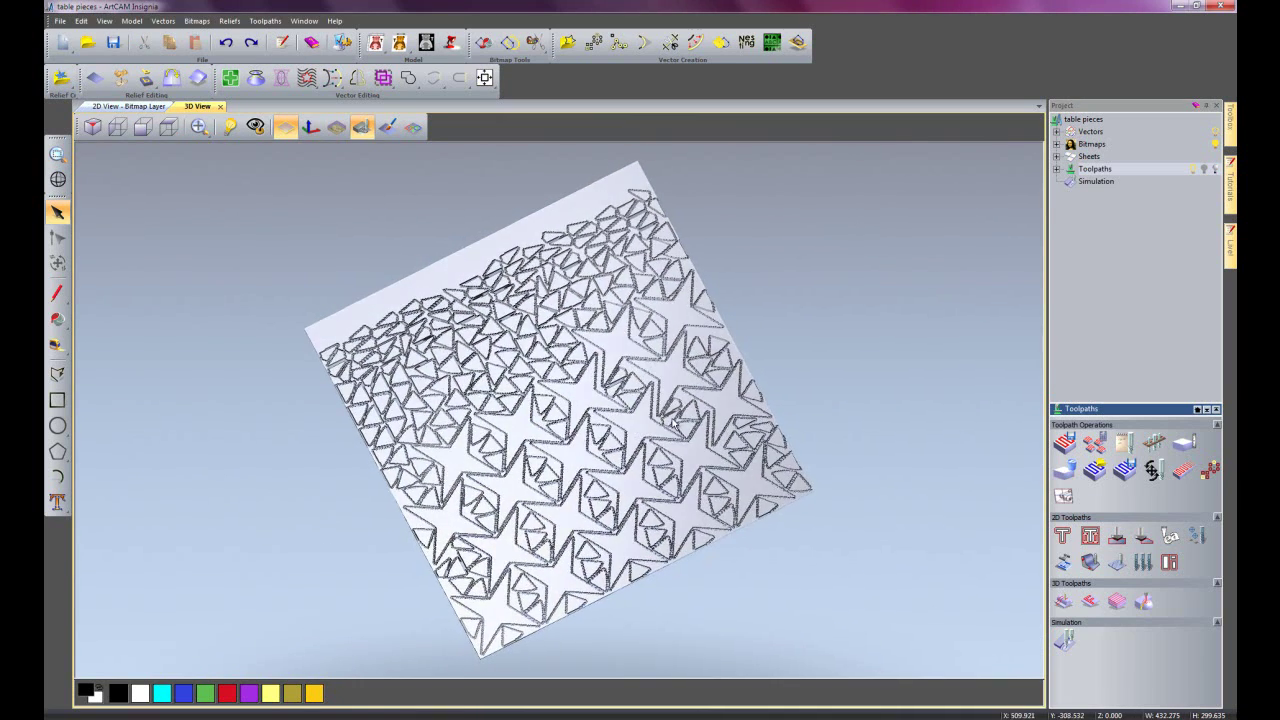